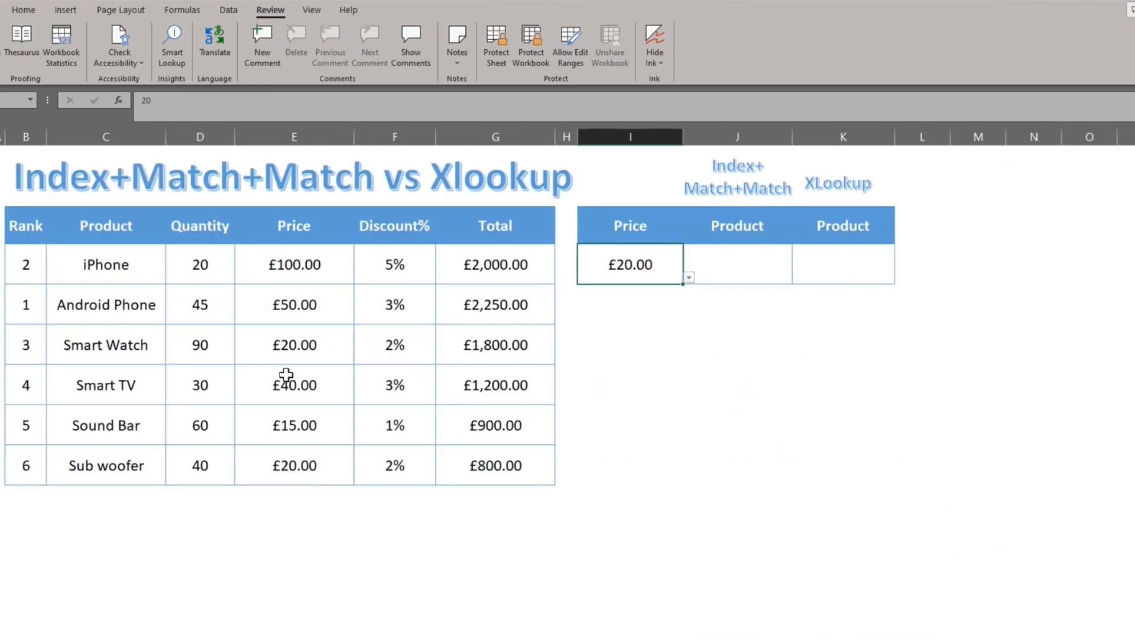
# Step: Begin an INDEX formula in cell J5 with the whole product table B4:G10 as its array
pyautogui.click(737, 268)
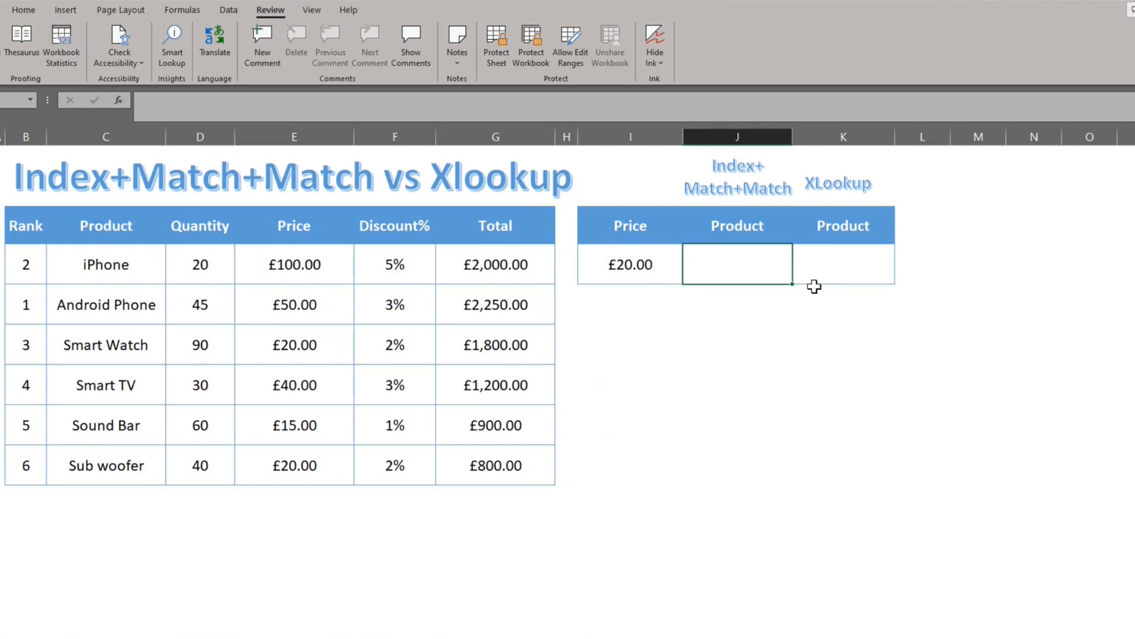
pyautogui.press('Left')
pyautogui.press('Right')
pyautogui.press('Left')
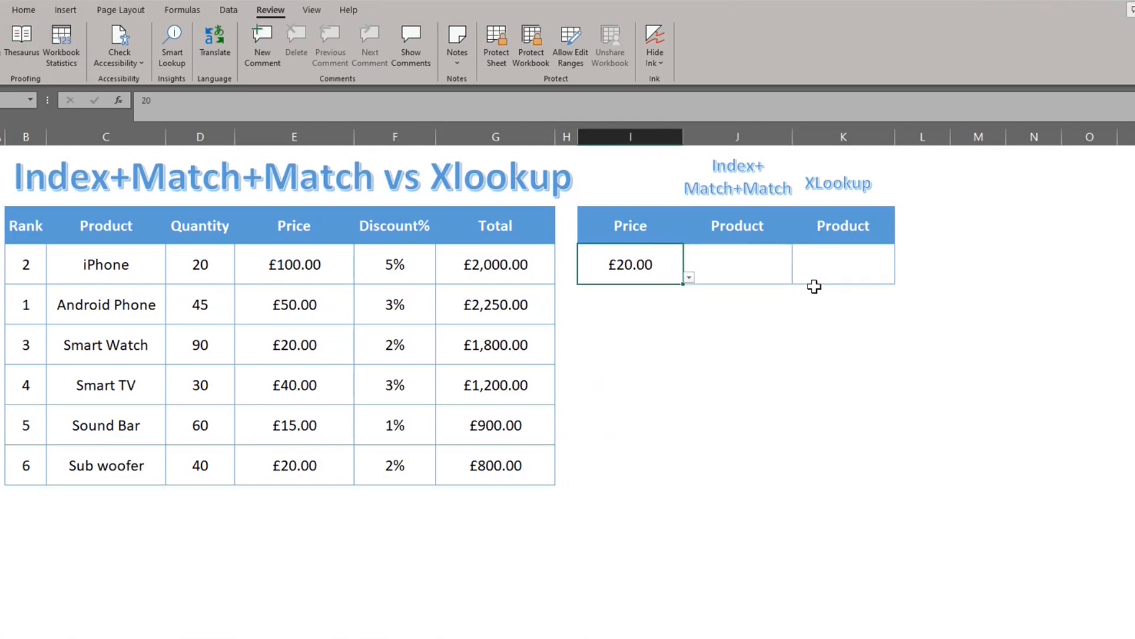
pyautogui.press('Right')
pyautogui.write('=in')
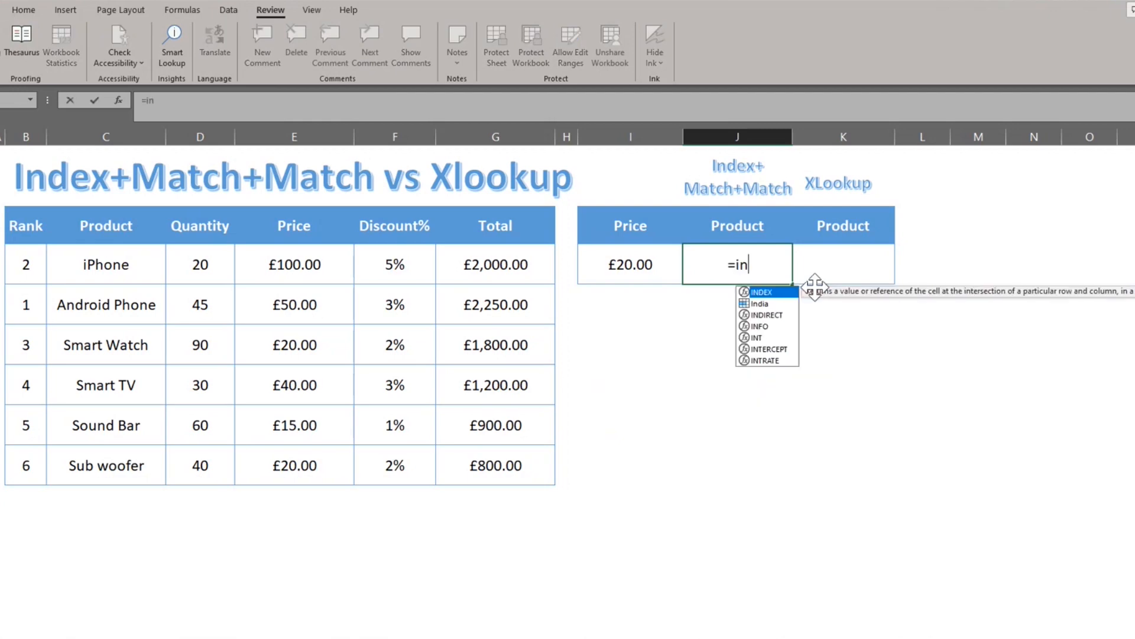
pyautogui.press('Tab')
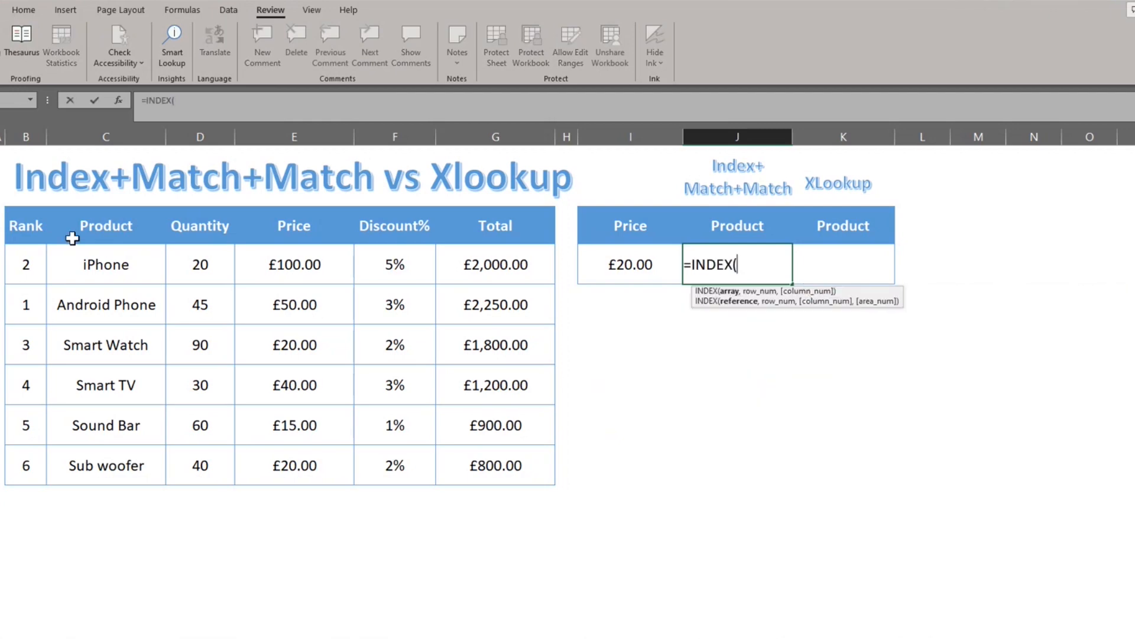
pyautogui.moveTo(24, 227); pyautogui.dragTo(491, 465)
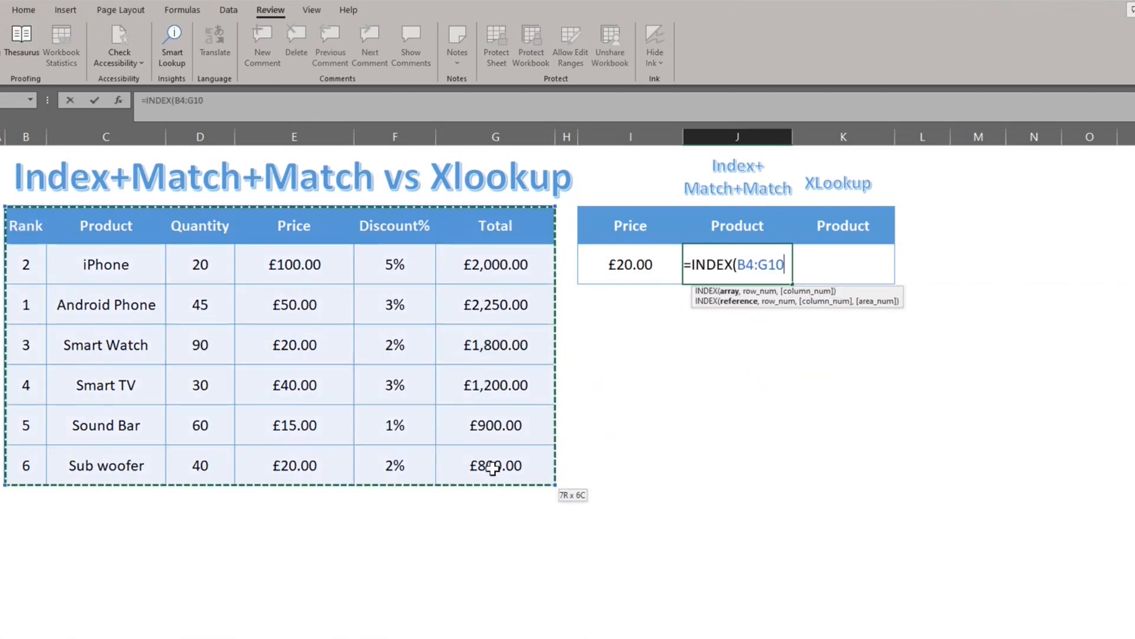
# Step: Add the row argument MATCH(I5,E4:E10,0) to find the lookup price in the Price column by exact match
pyautogui.write(',mat')
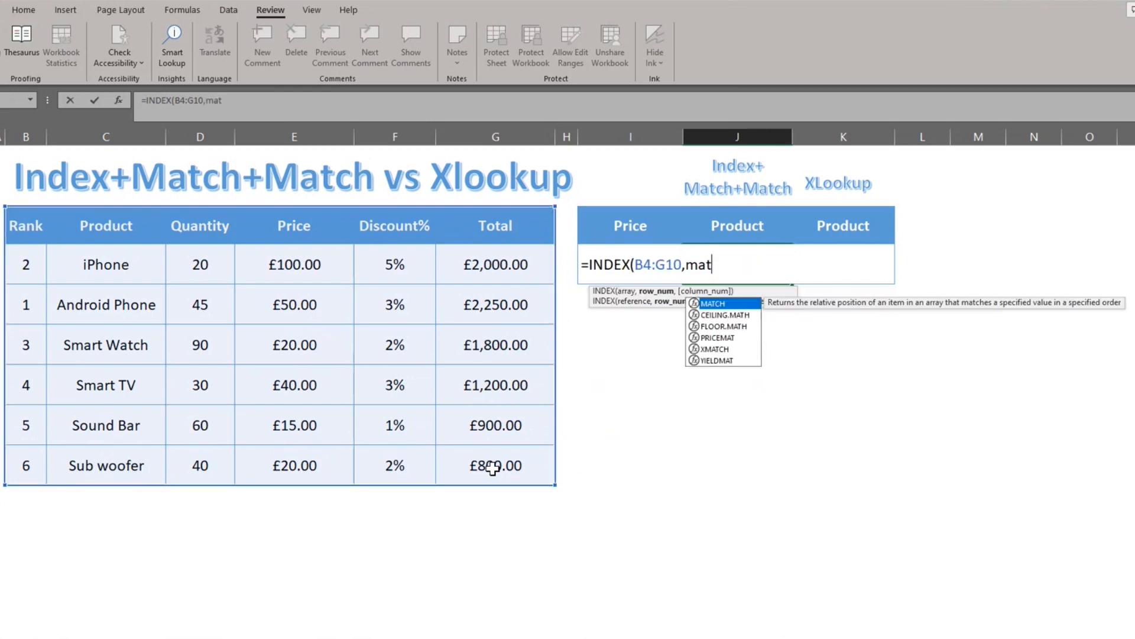
pyautogui.press('Tab')
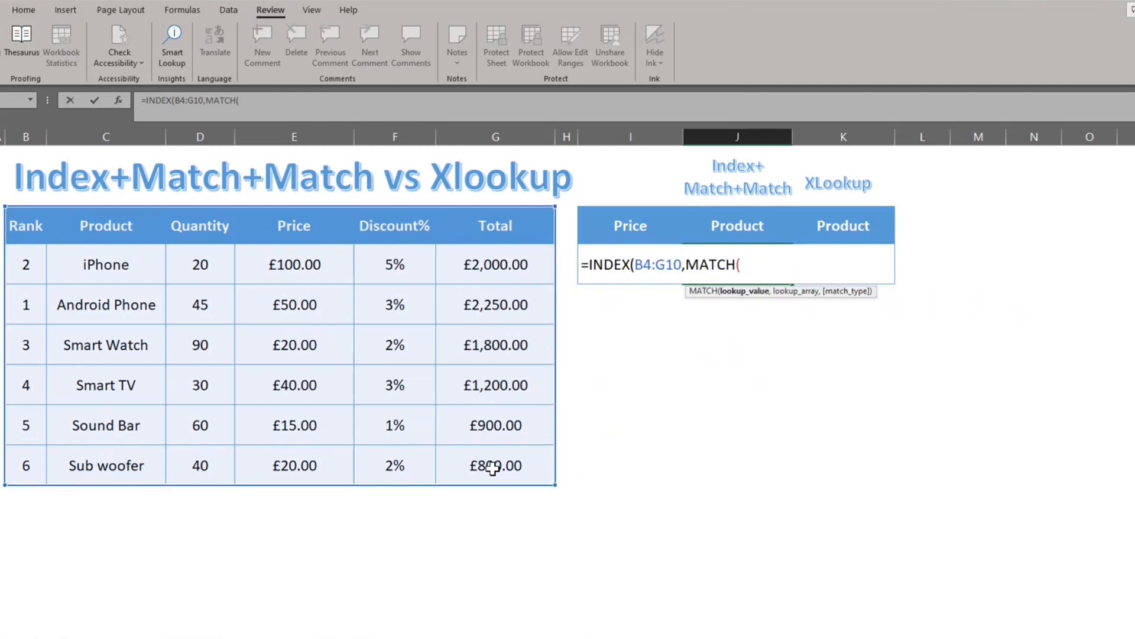
pyautogui.press('Left')
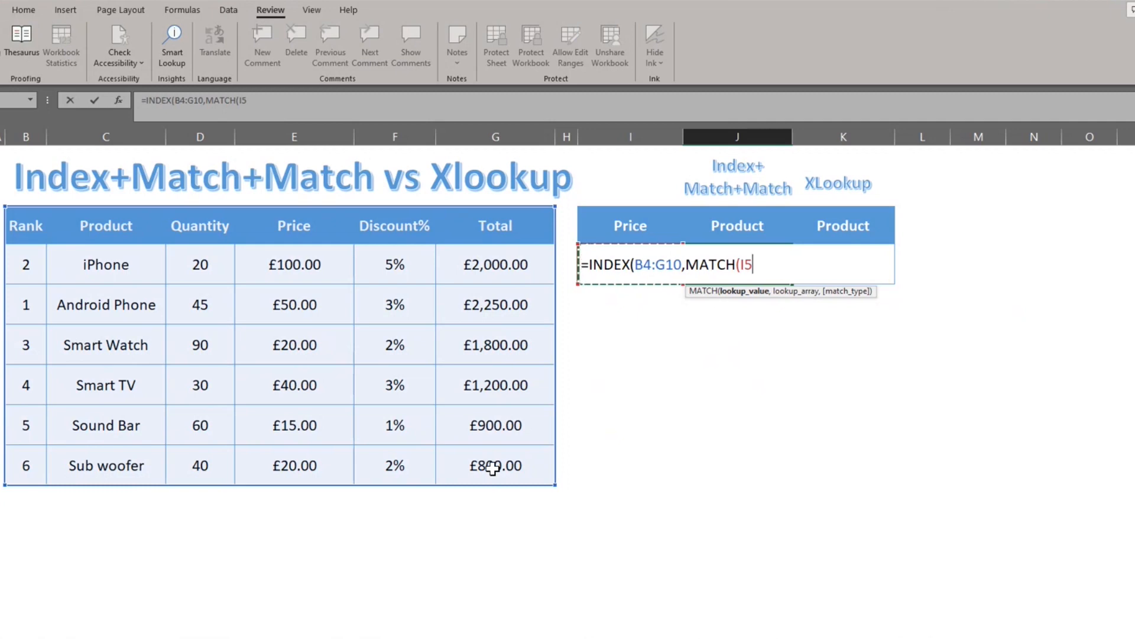
pyautogui.write(',')
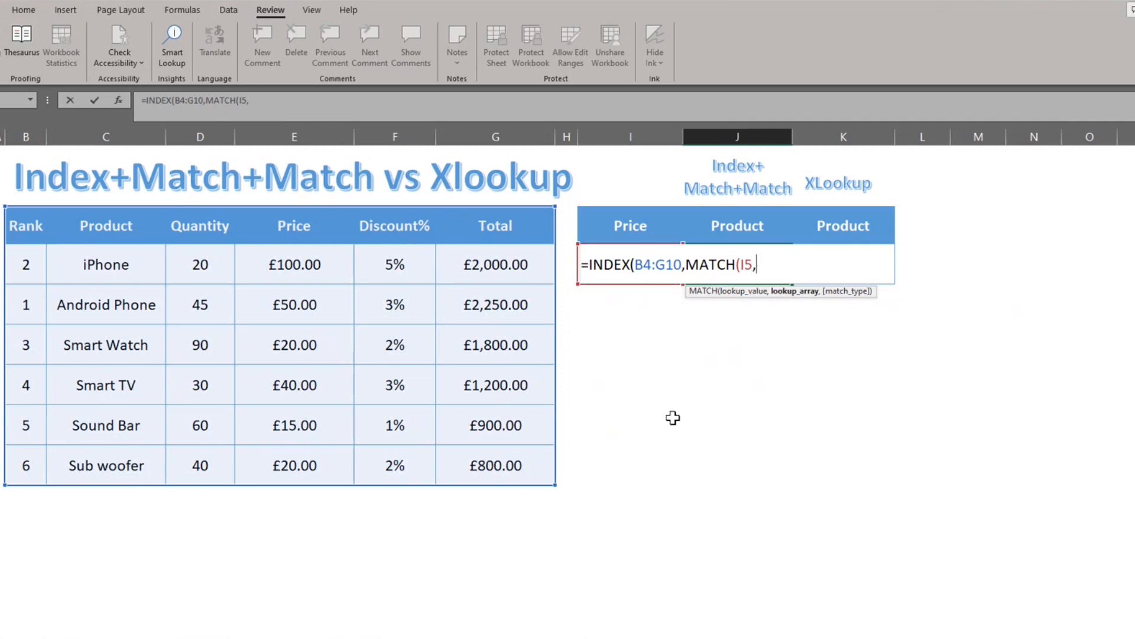
pyautogui.moveTo(286, 236); pyautogui.dragTo(293, 461)
pyautogui.write(',')
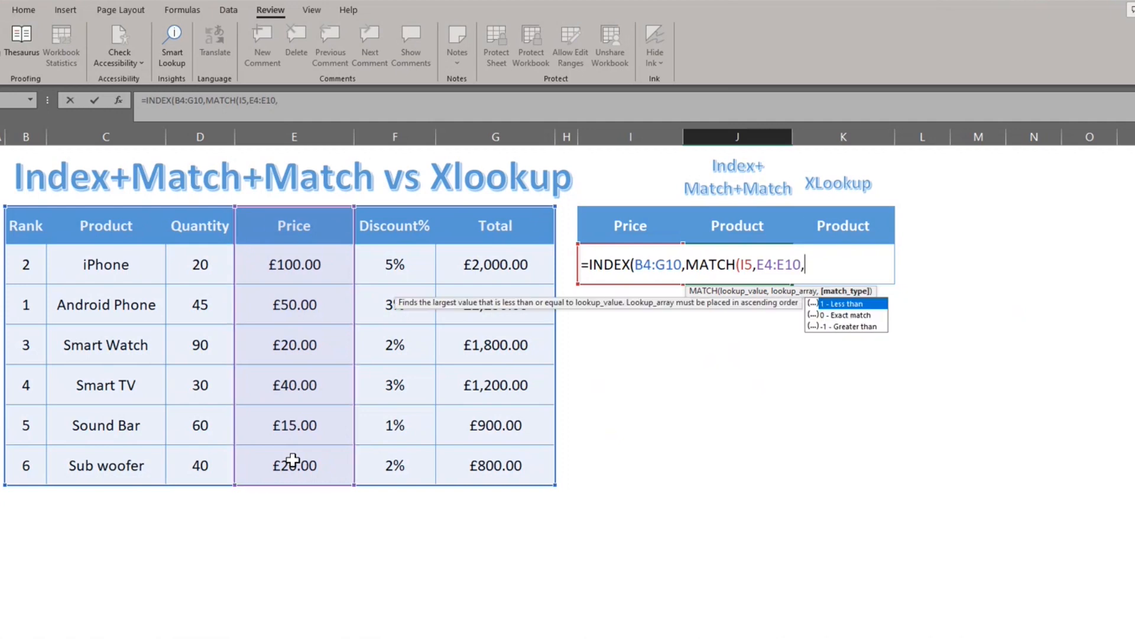
pyautogui.write('0')
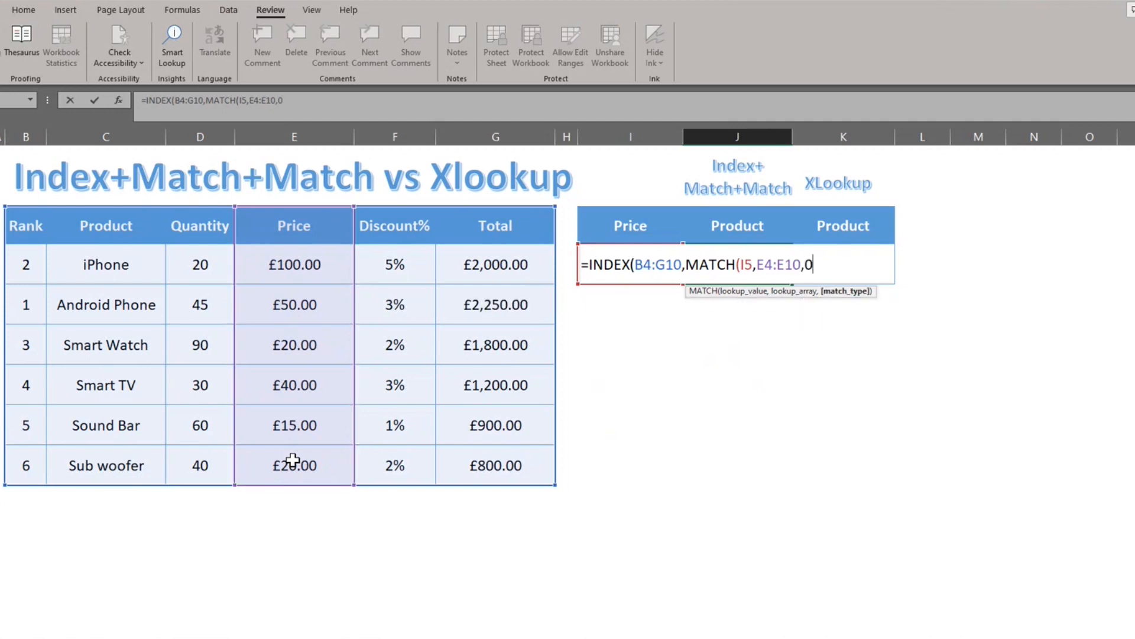
pyautogui.write(')')
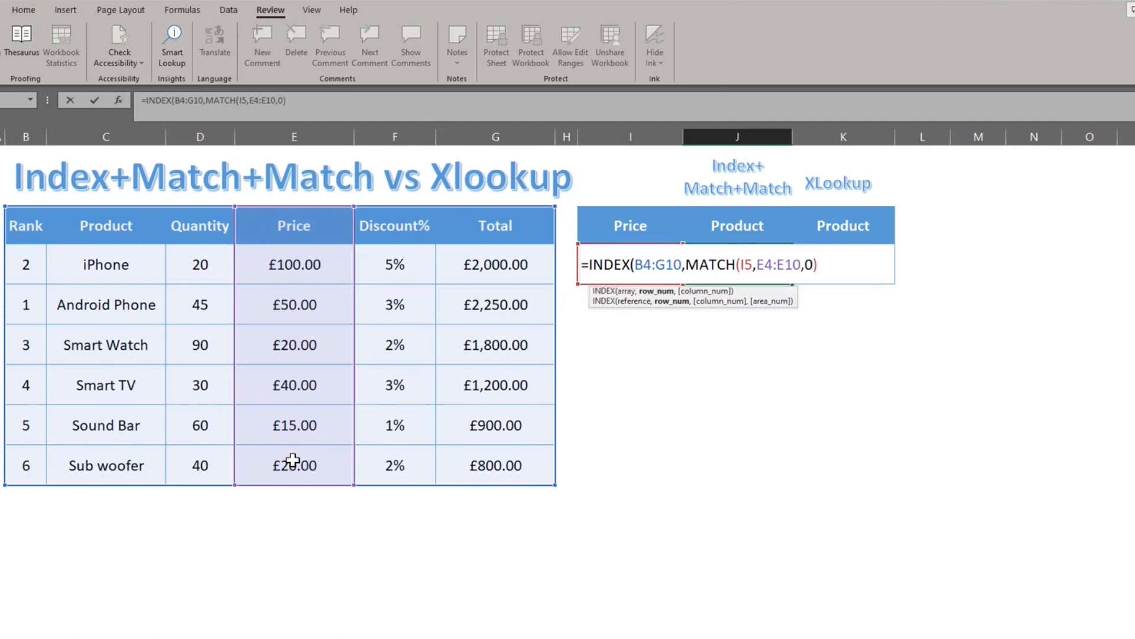
pyautogui.write(',match')
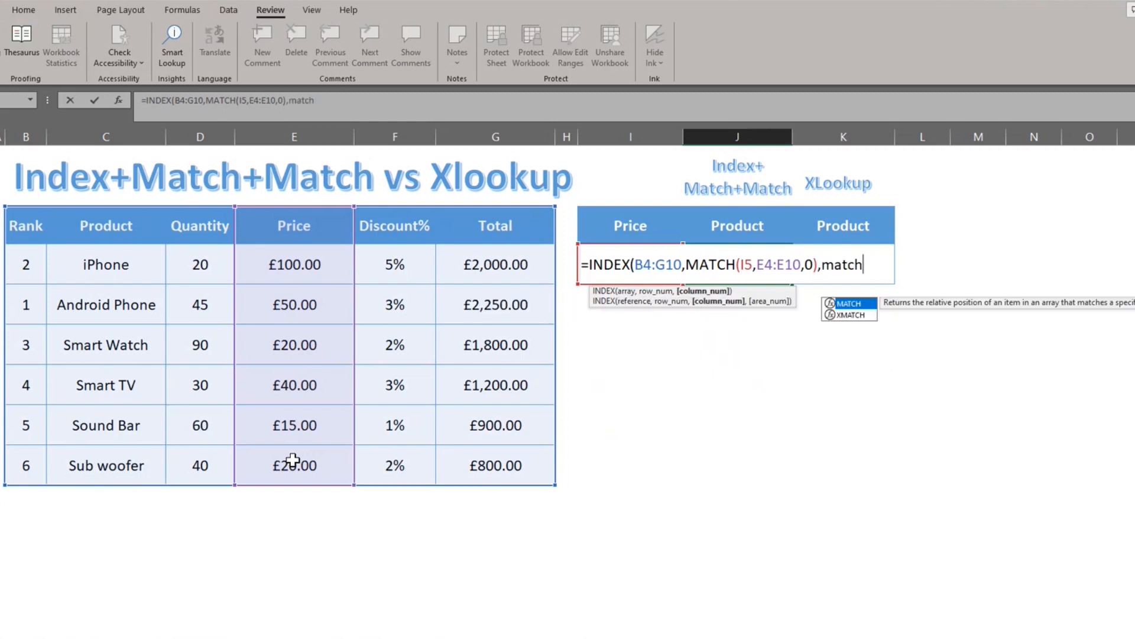
# Step: Add the column argument MATCH(J4,B4:G4,0) for the Product header and complete the INDEX formula in J5
pyautogui.press('Tab')
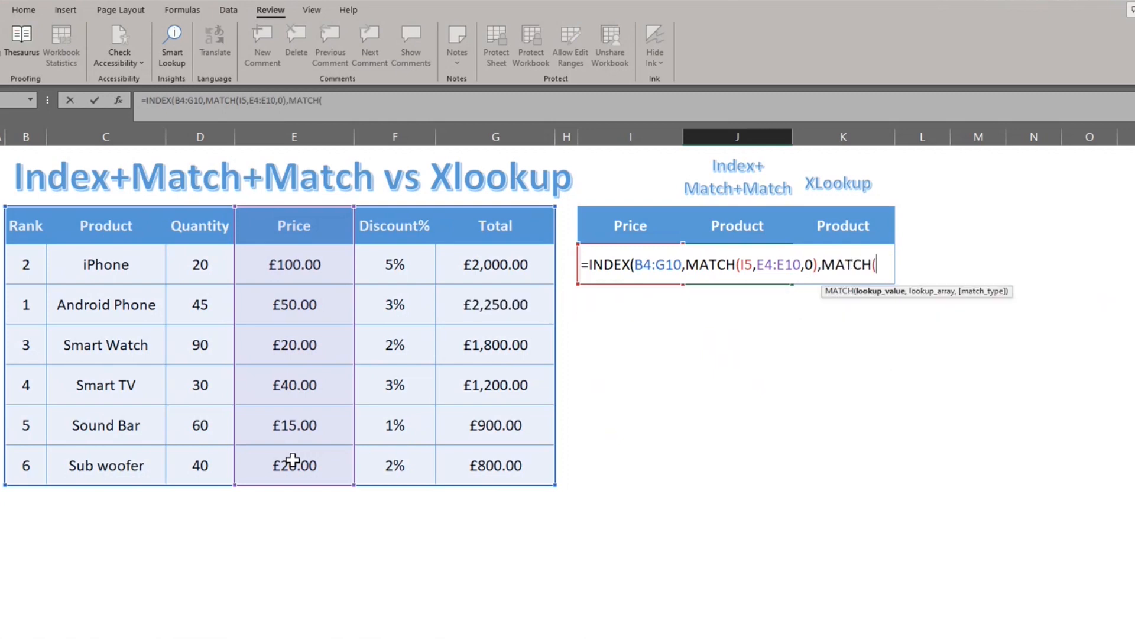
pyautogui.click(732, 223)
pyautogui.write(',')
pyautogui.moveTo(19, 220); pyautogui.dragTo(491, 210)
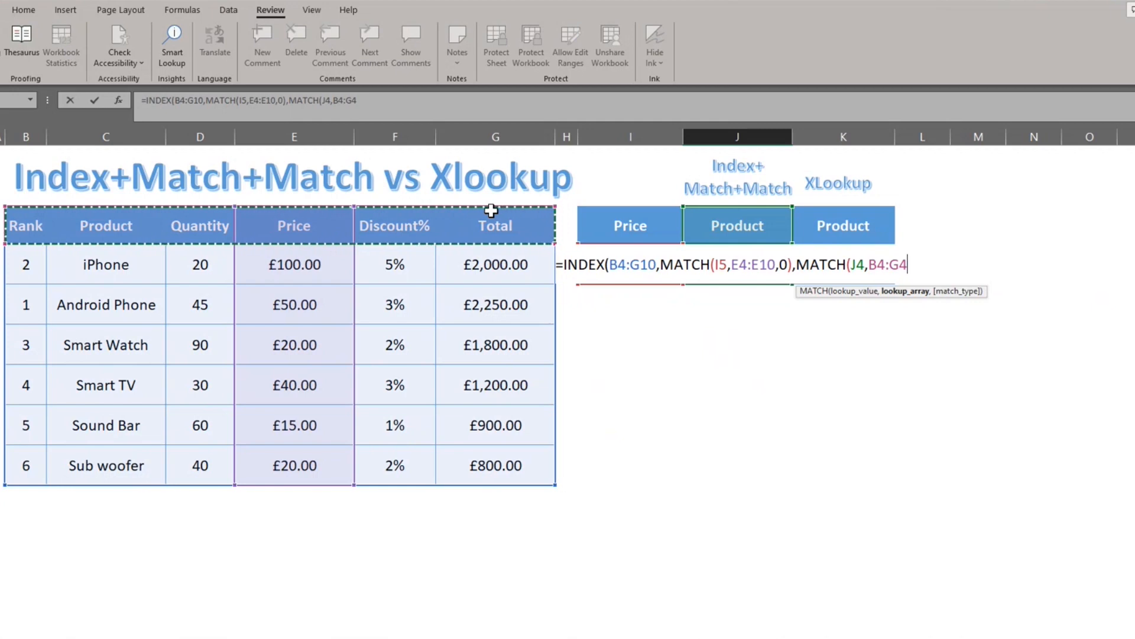
pyautogui.write(',0')
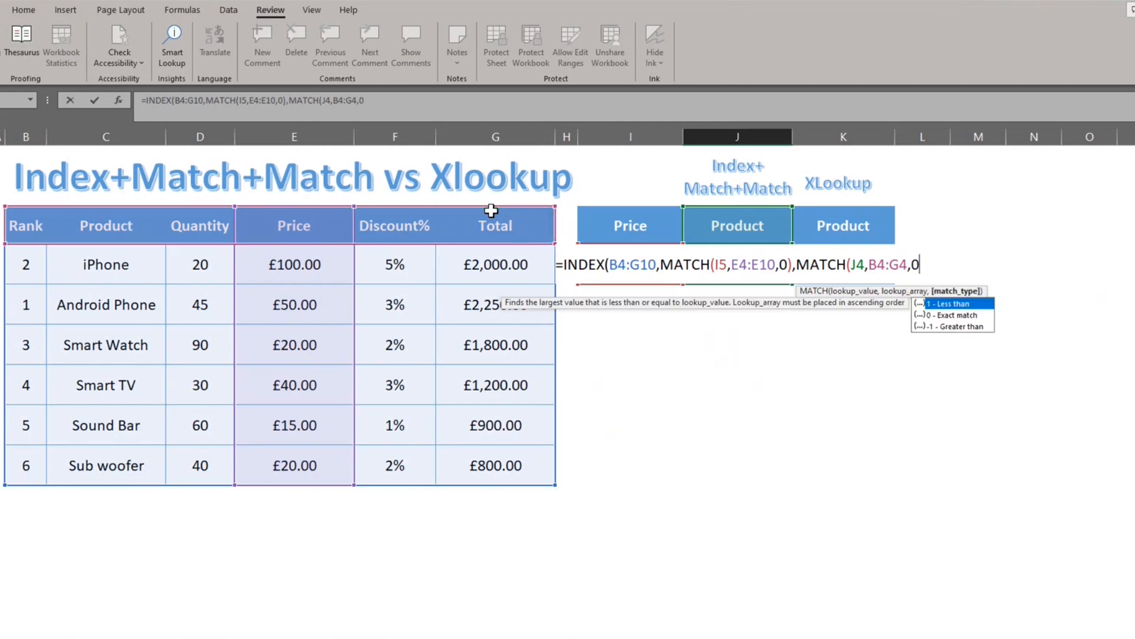
pyautogui.write('))')
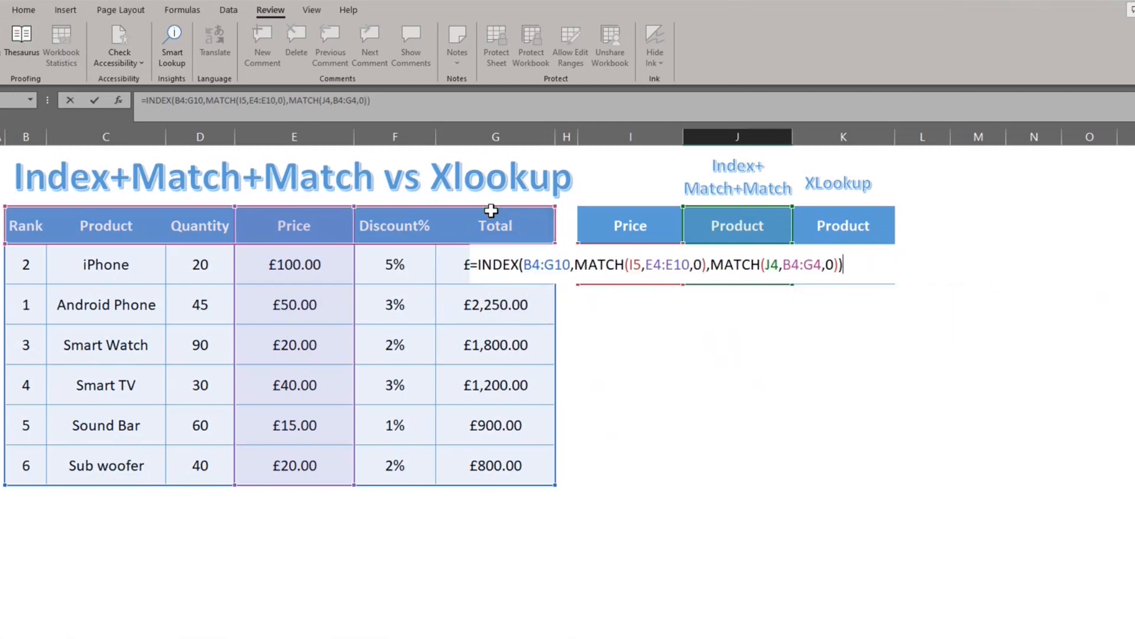
pyautogui.press('Return')
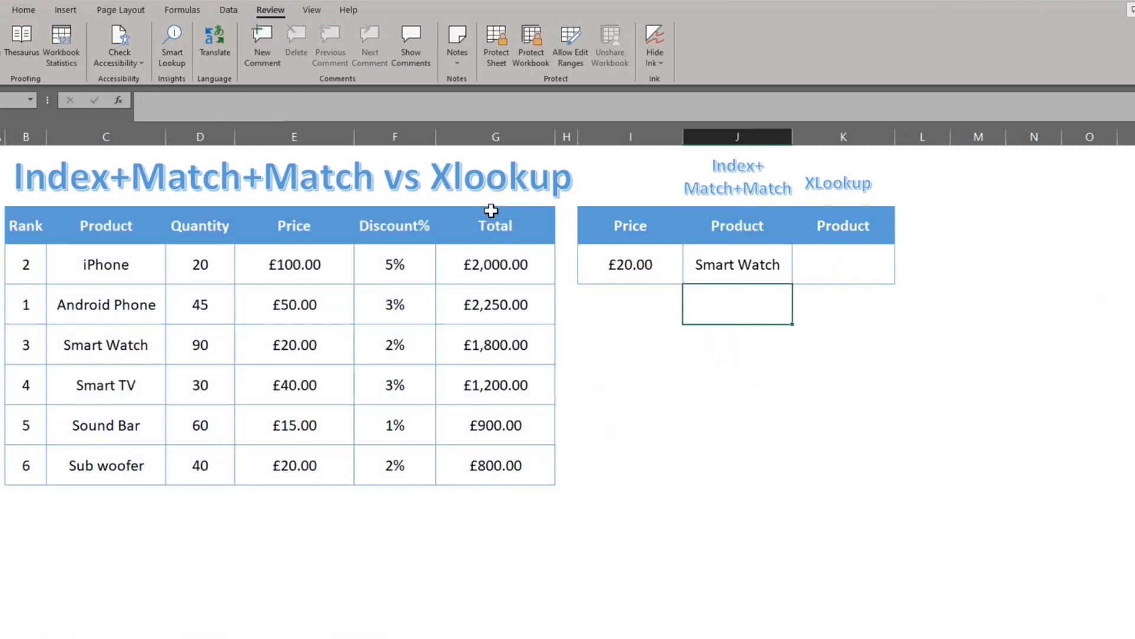
# Step: Change the lookup price in I5 to £50.00 to test the INDEX formula
pyautogui.press('Up')
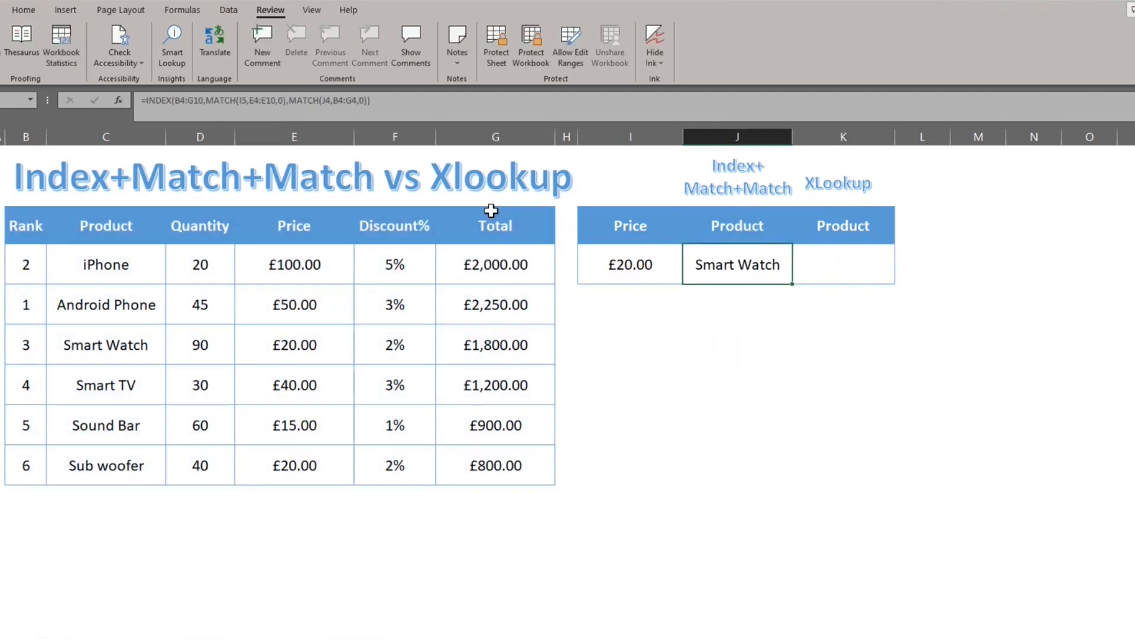
pyautogui.press('Left')
pyautogui.hotkey('alt', 'Down')
pyautogui.press('Up')
pyautogui.press('Return')
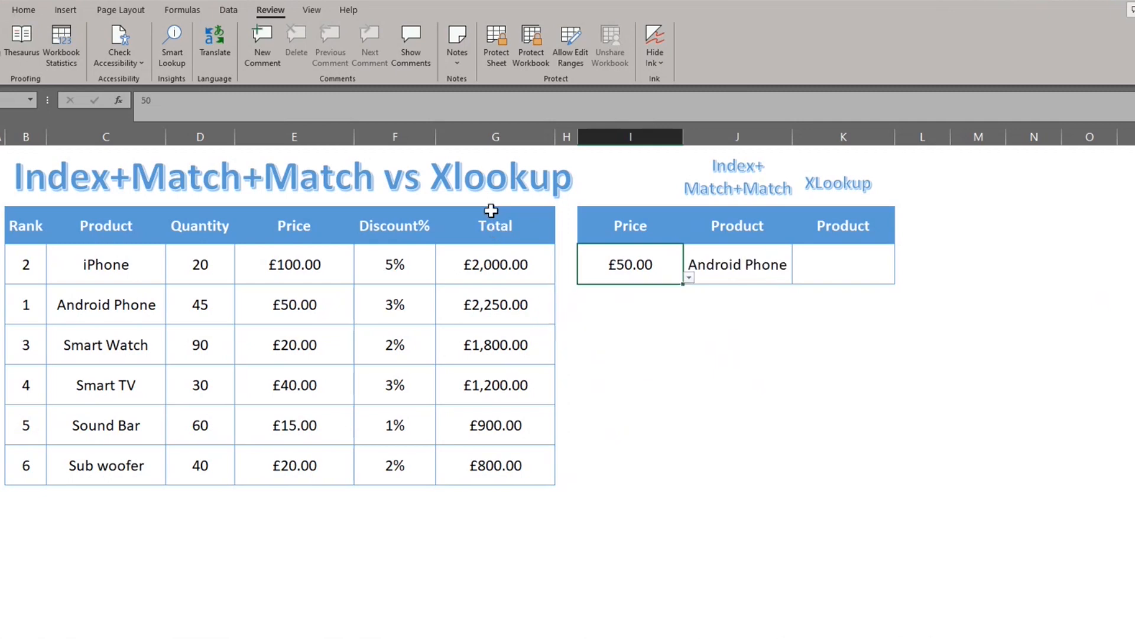
# Step: Begin an XLOOKUP formula in cell K5 with the price in I5 as its lookup value
pyautogui.press('Right')
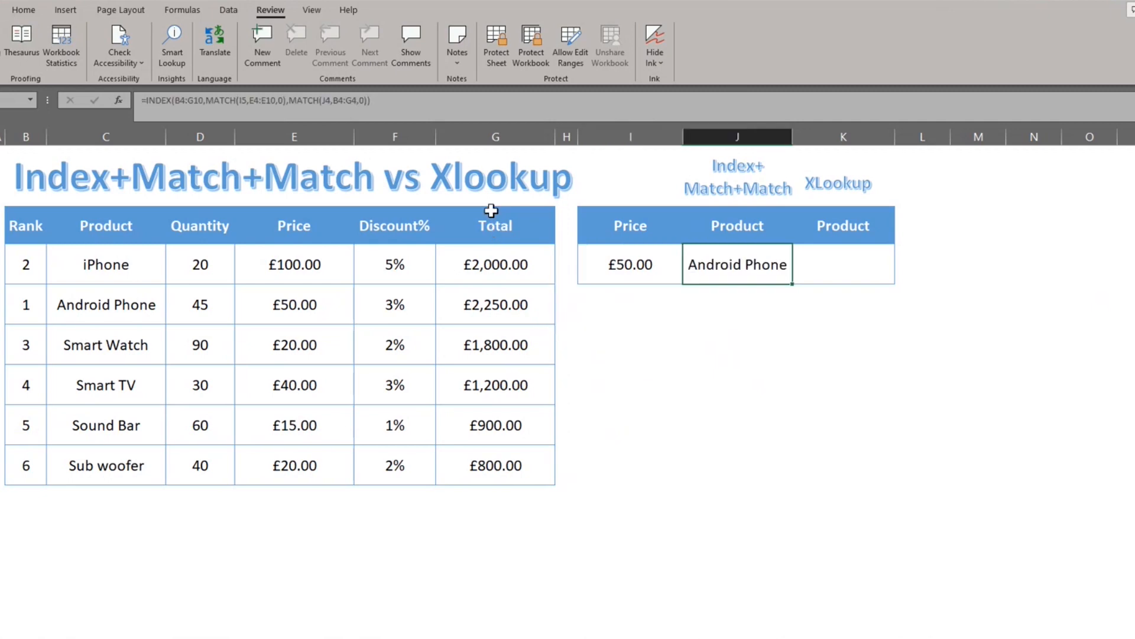
pyautogui.press('Right')
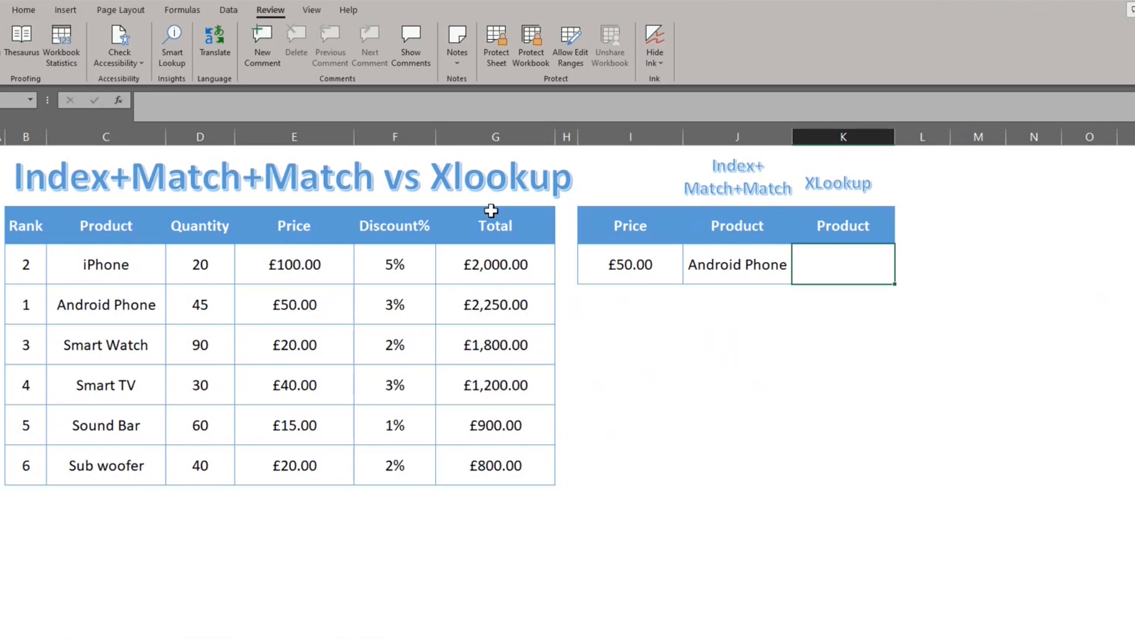
pyautogui.write('=xl')
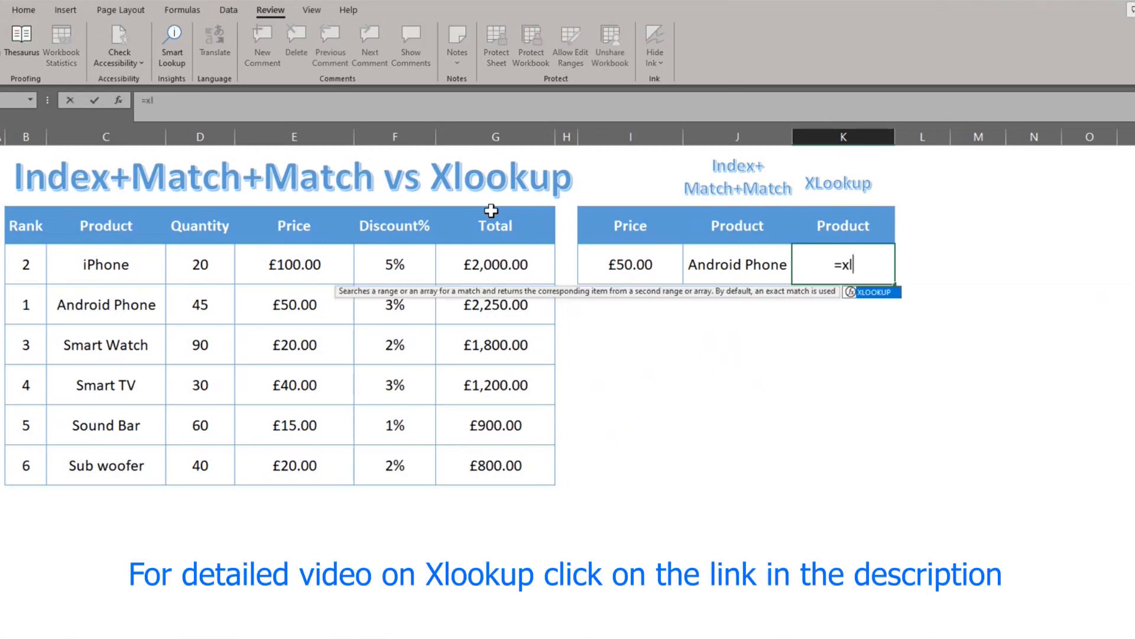
pyautogui.press('Tab')
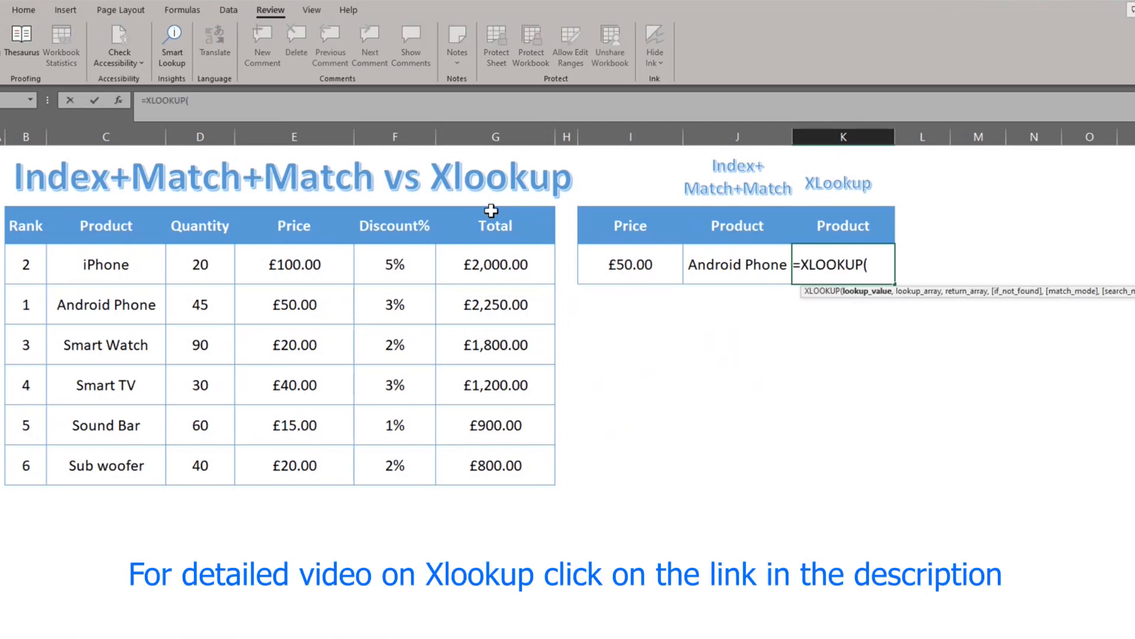
pyautogui.press('Left')
pyautogui.press('Left')
pyautogui.write(',')
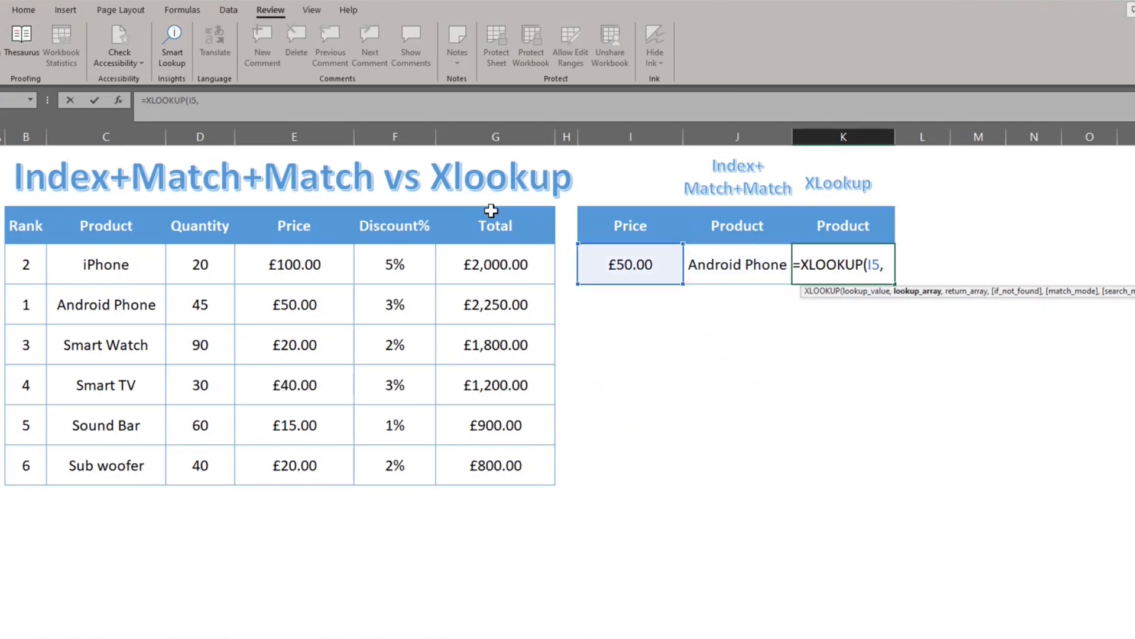
# Step: Set the Price column range E4:E10 as the lookup array of the XLOOKUP formula
pyautogui.press('Left')
pyautogui.press('Left')
pyautogui.press('Left')
pyautogui.press('Left')
pyautogui.press('Left')
pyautogui.press('Left')
pyautogui.press('Up')
pyautogui.hotkey('shift', 'Down')
pyautogui.hotkey('shift', 'Down')
pyautogui.hotkey('shift', 'Down')
pyautogui.hotkey('shift', 'Down')
pyautogui.hotkey('shift', 'Down')
pyautogui.hotkey('shift', 'Down')
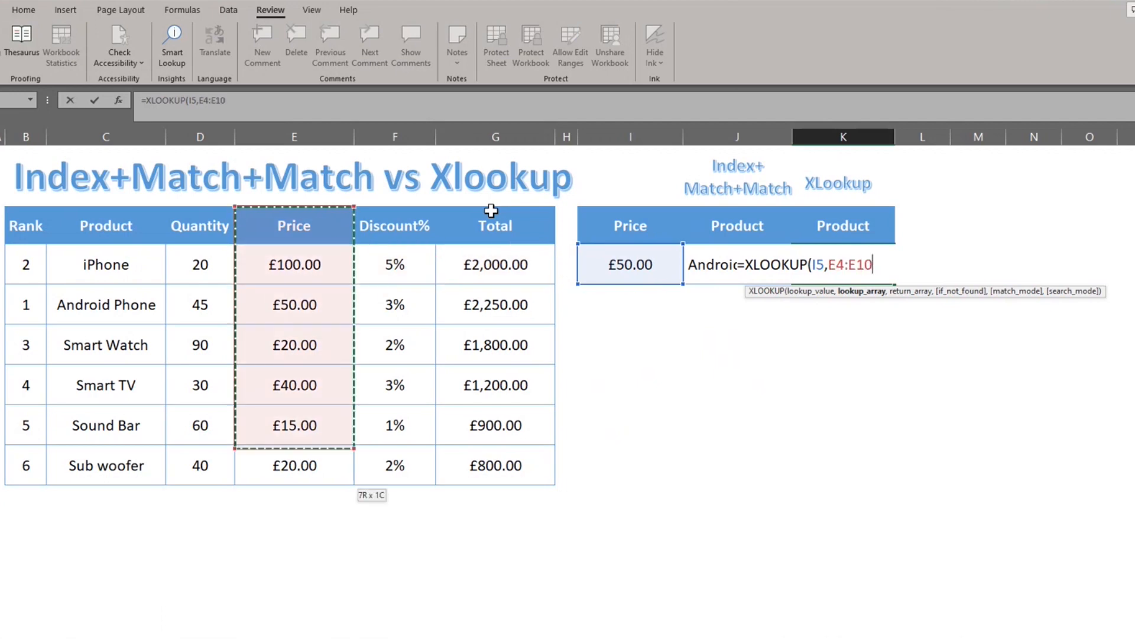
pyautogui.write(',')
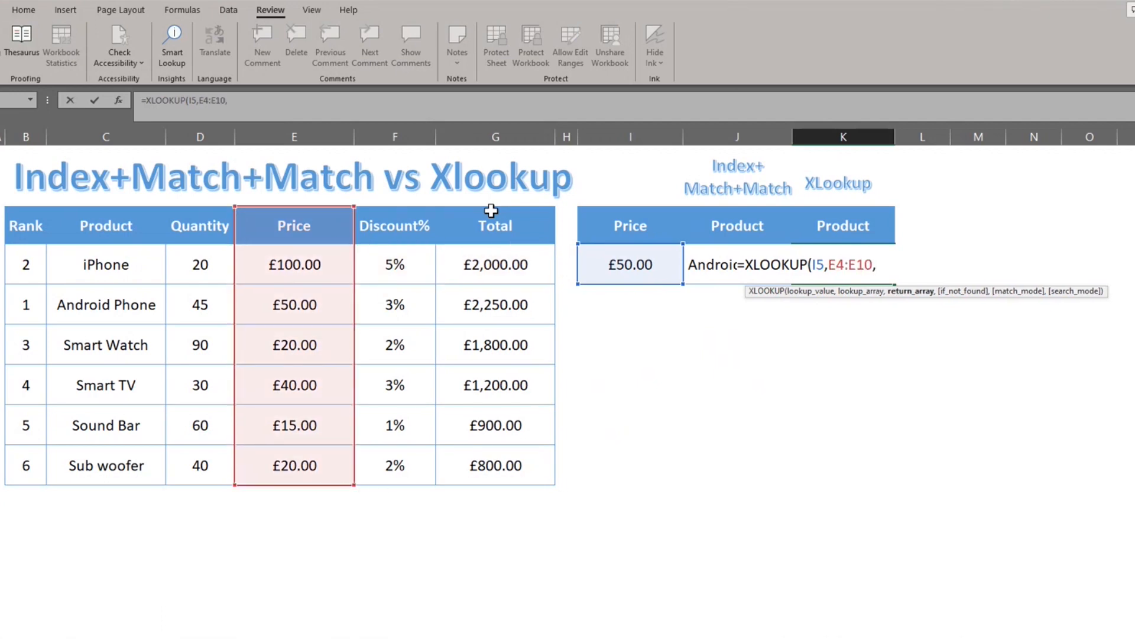
# Step: Set the Product column range C4:C10 as the return array and complete the XLOOKUP formula in K5
pyautogui.press('Left')
pyautogui.press('Left')
pyautogui.press('Left')
pyautogui.press('Left')
pyautogui.press('Left')
pyautogui.press('Left')
pyautogui.press('Left')
pyautogui.press('Left')
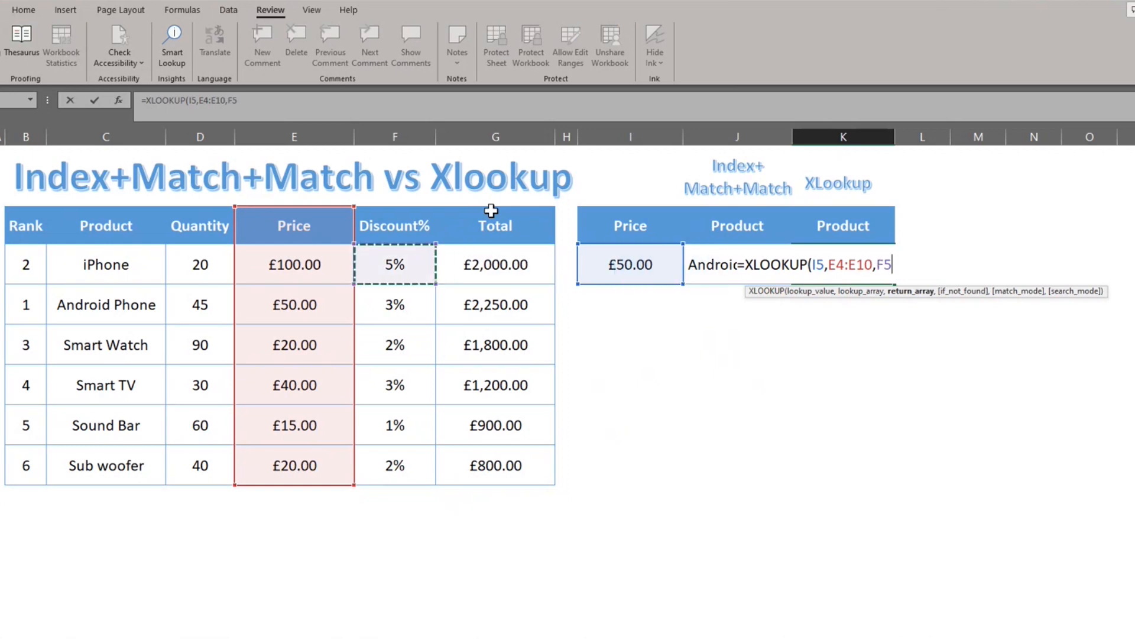
pyautogui.press('Up')
pyautogui.hotkey('shift', 'Down')
pyautogui.hotkey('shift', 'Down')
pyautogui.hotkey('shift', 'Down')
pyautogui.hotkey('shift', 'Down')
pyautogui.hotkey('shift', 'Down')
pyautogui.hotkey('shift', 'Down')
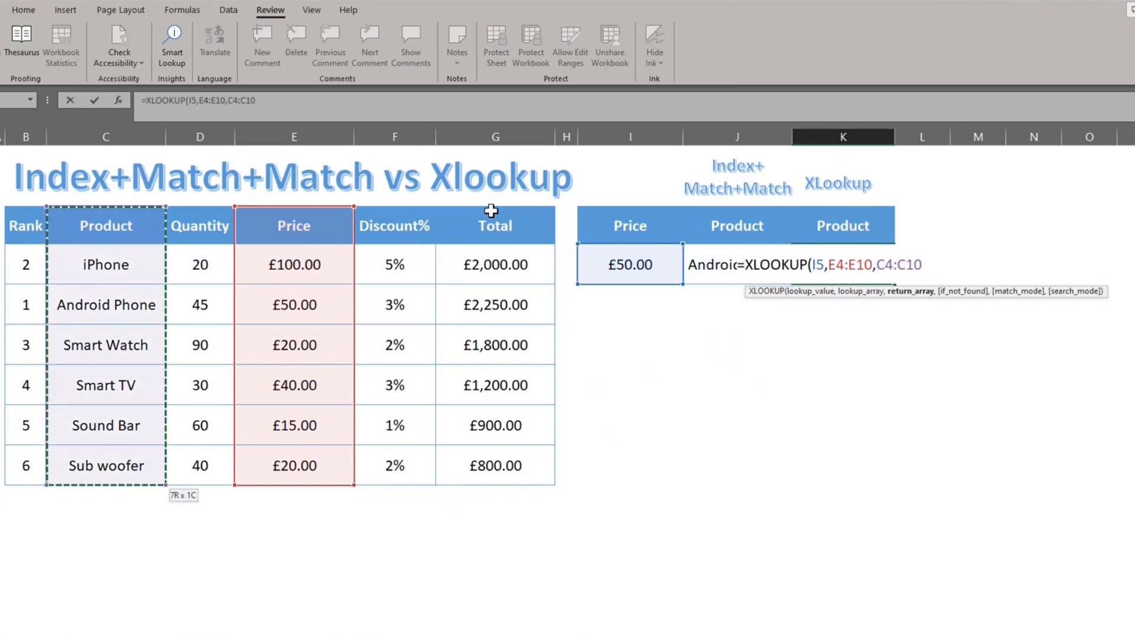
pyautogui.write(')')
pyautogui.press('Return')
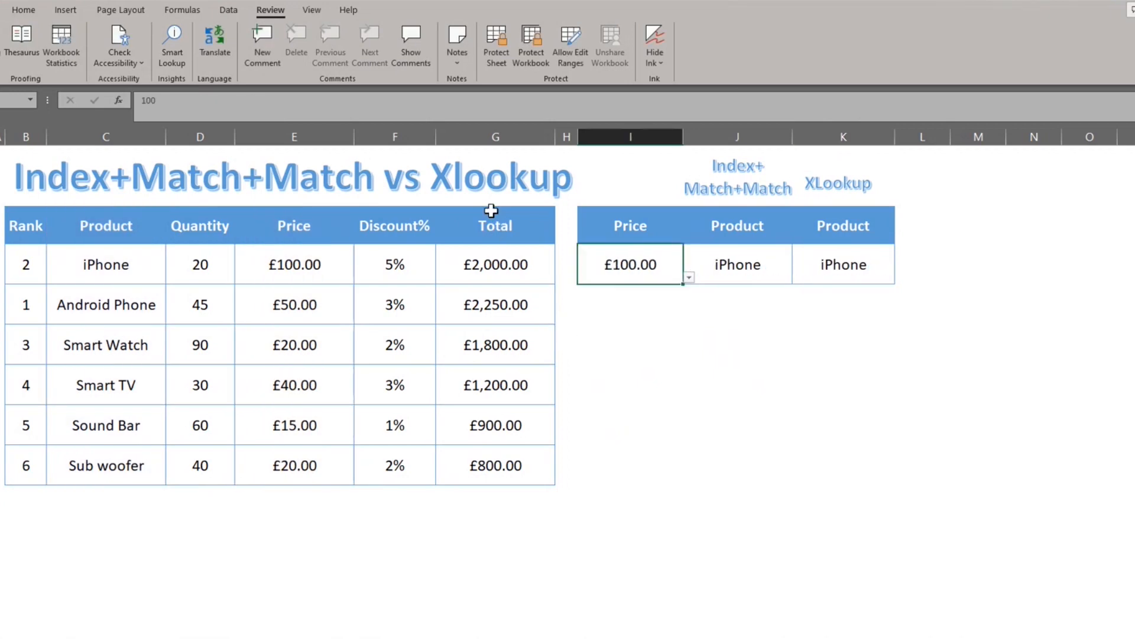
# Step: Set the lookup price in I5 to £20.00 to compare both product formulas
pyautogui.hotkey('alt', 'Down')
pyautogui.press('Down')
pyautogui.press('Down')
pyautogui.press('Return')
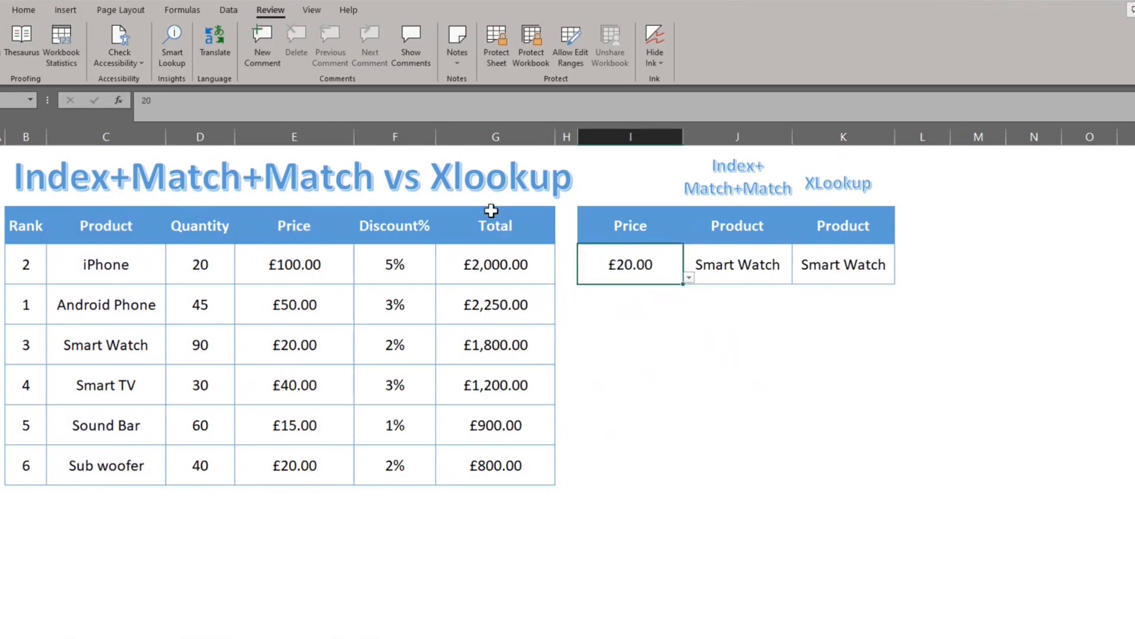
pyautogui.press('Right')
pyautogui.press('Right')
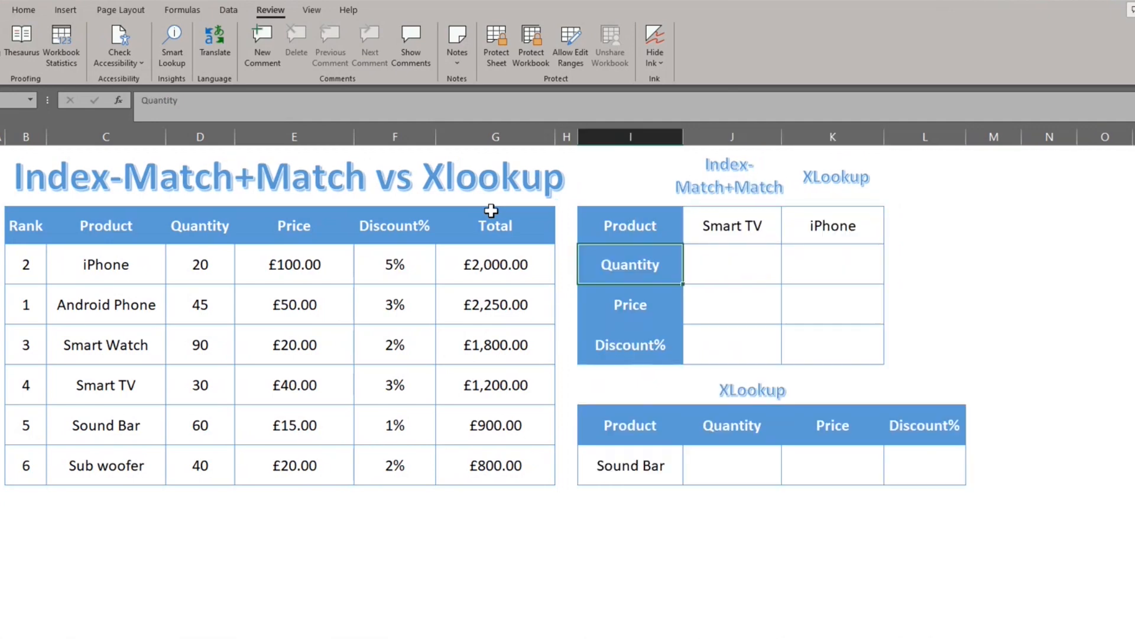
# Step: Look over the vertical lookup table's Quantity, Price and Discount% rows and its two empty formula columns
pyautogui.press('Right')
pyautogui.press('Left')
pyautogui.press('Down')
pyautogui.press('Down')
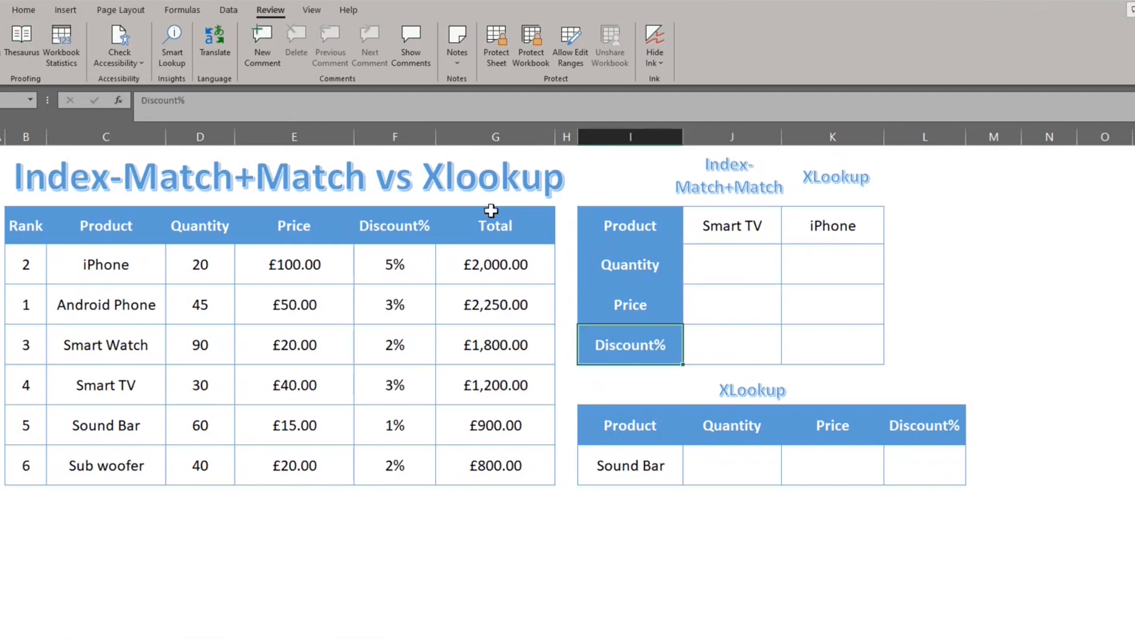
pyautogui.press('Right')
pyautogui.press('Up')
pyautogui.press('Up')
pyautogui.press('Right')
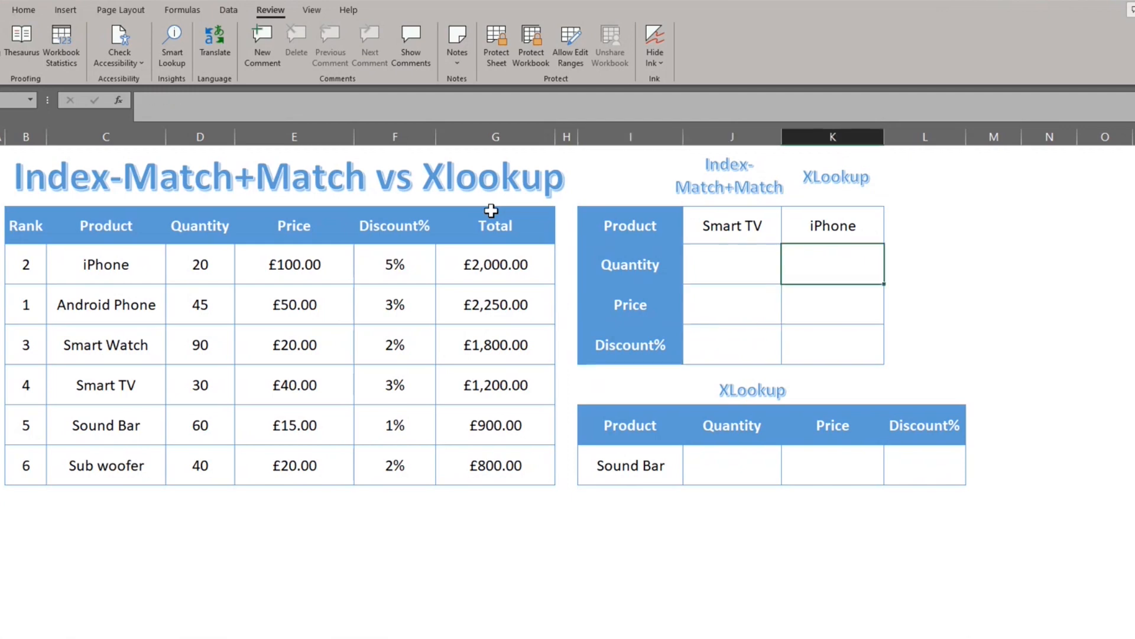
# Step: Start an INDEX formula in J5 with the whole product table as its absolute array, $B$4:$G$10
pyautogui.press('Left')
pyautogui.write('=in')
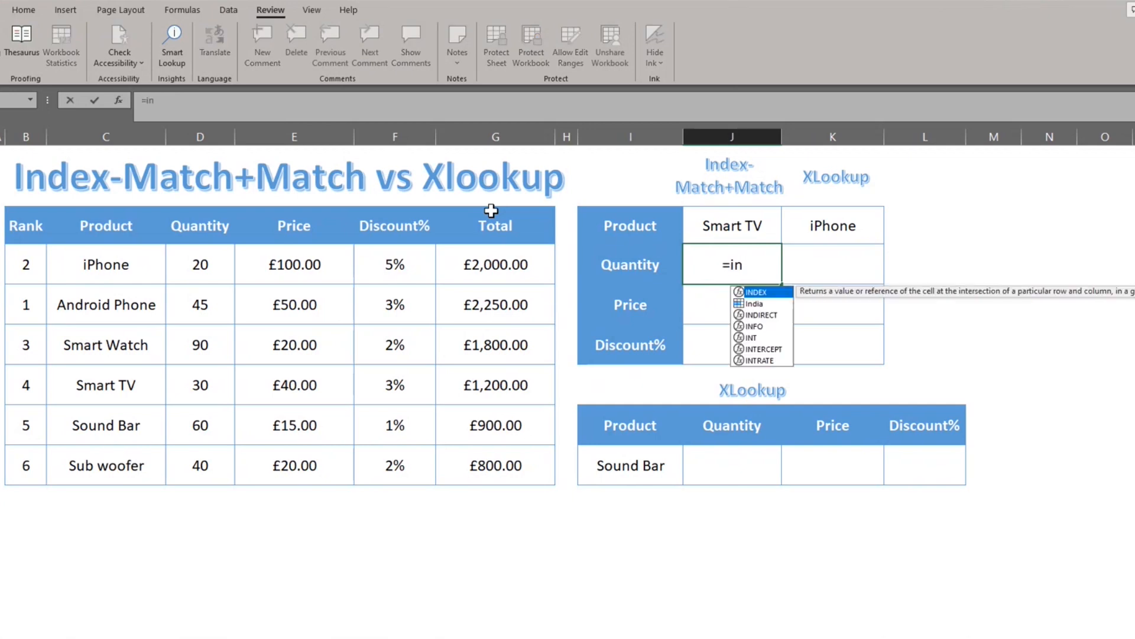
pyautogui.press('Tab')
pyautogui.moveTo(26, 223); pyautogui.dragTo(499, 473)
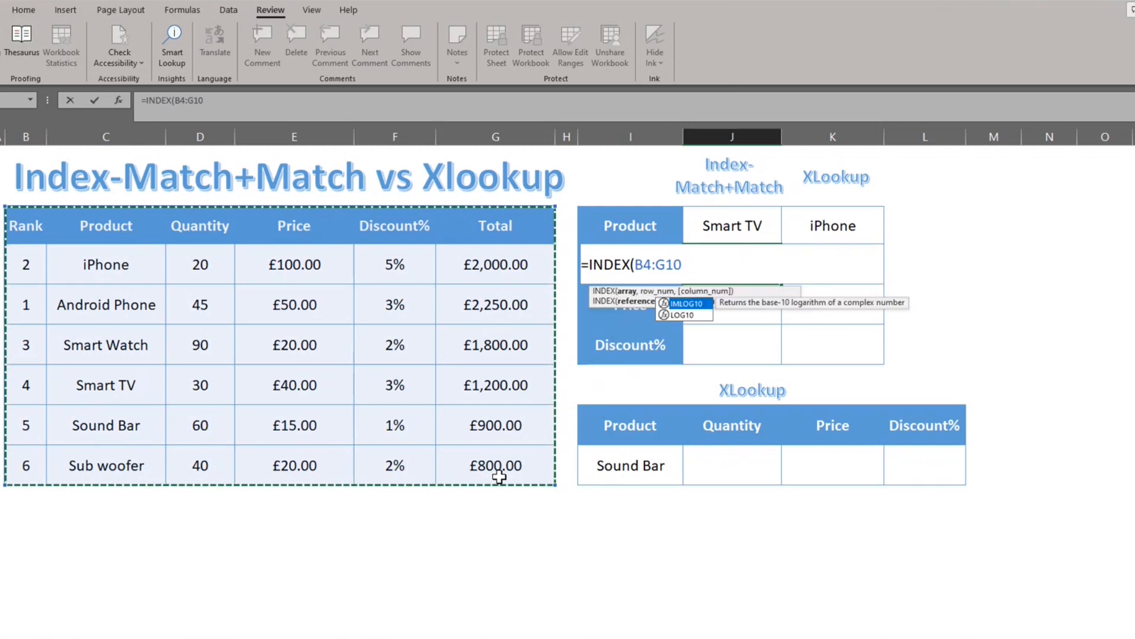
pyautogui.press('F4')
pyautogui.write(',')
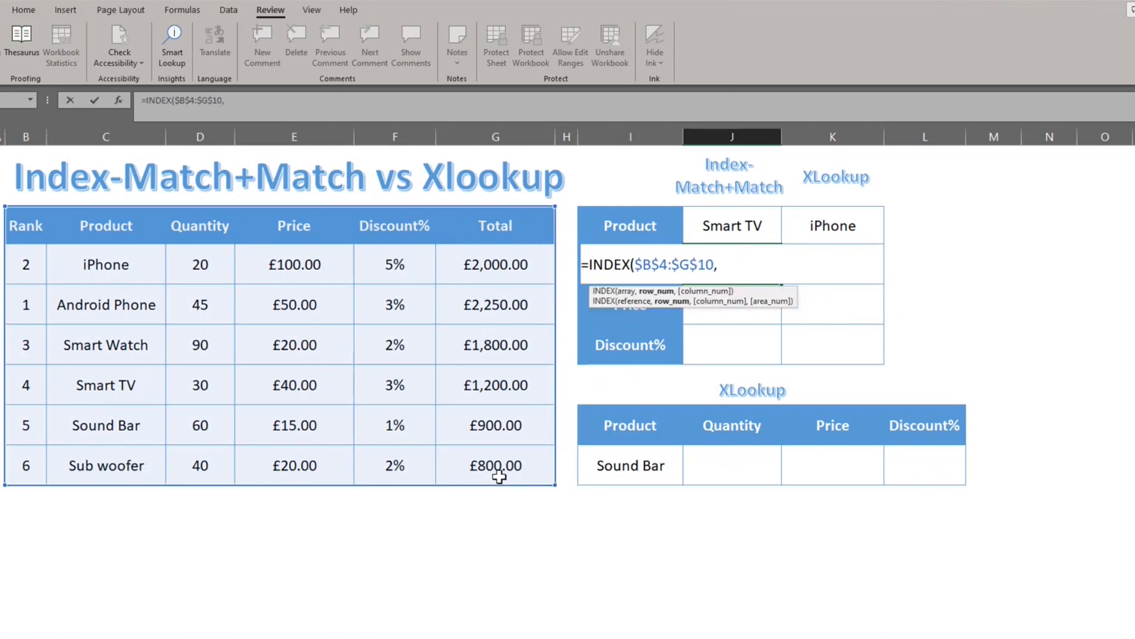
pyautogui.write('match')
# Step: Add MATCH(J4,C4:C10,0) as the INDEX row number to find the product with an exact match
pyautogui.press('Tab')
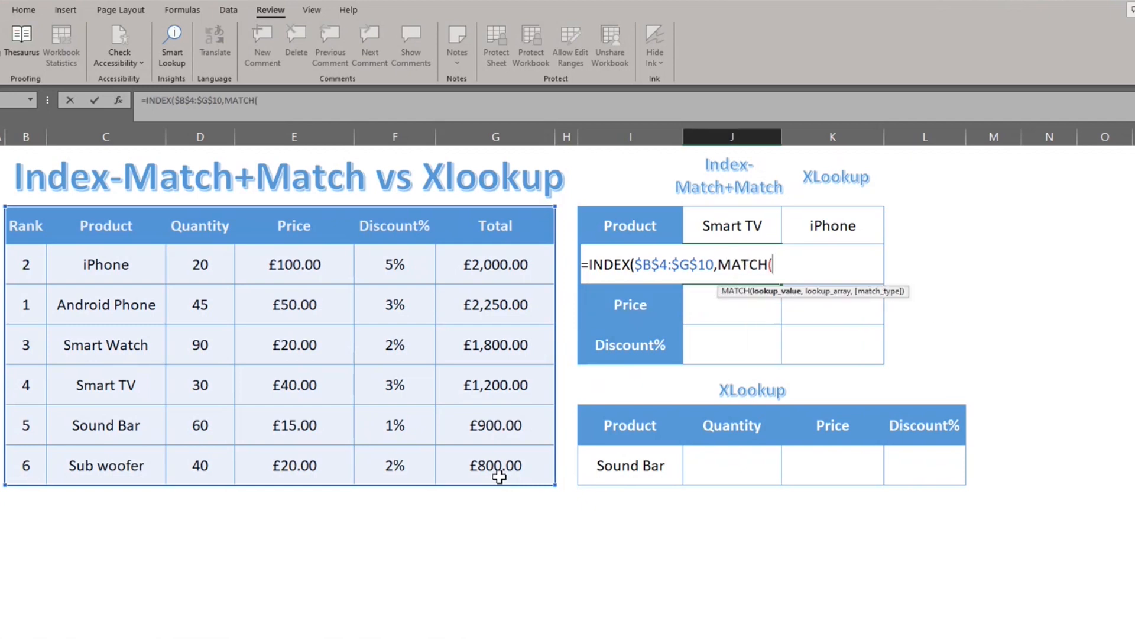
pyautogui.press('Up')
pyautogui.write(',')
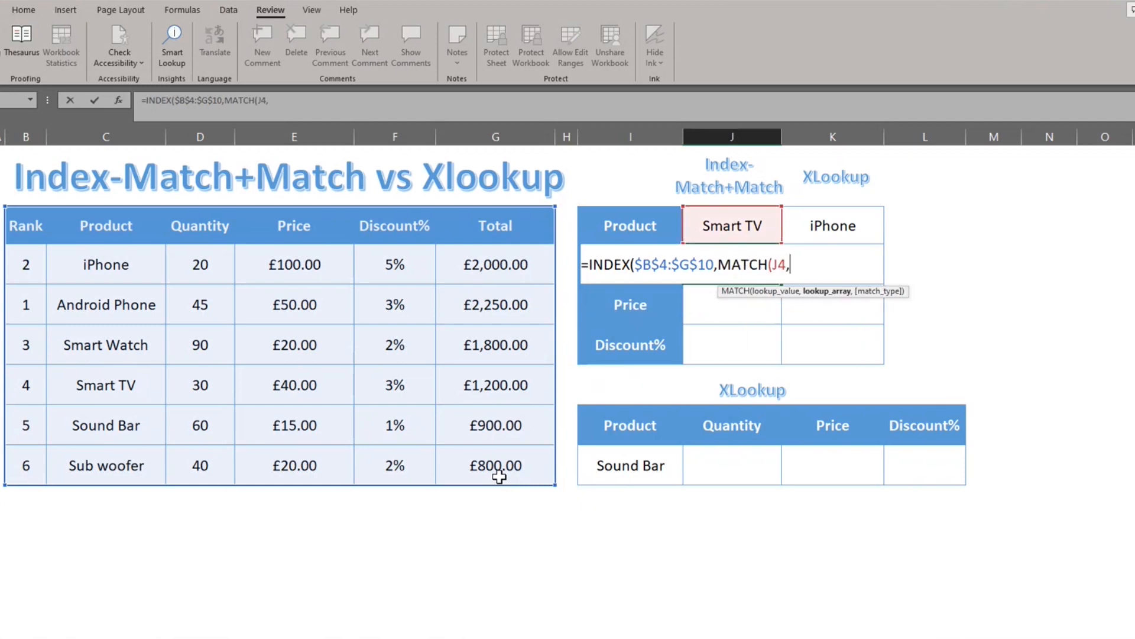
pyautogui.press('Left')
pyautogui.press('Left')
pyautogui.press('Left')
pyautogui.press('Left')
pyautogui.press('Left')
pyautogui.press('Left')
pyautogui.press('Left')
pyautogui.press('Up')
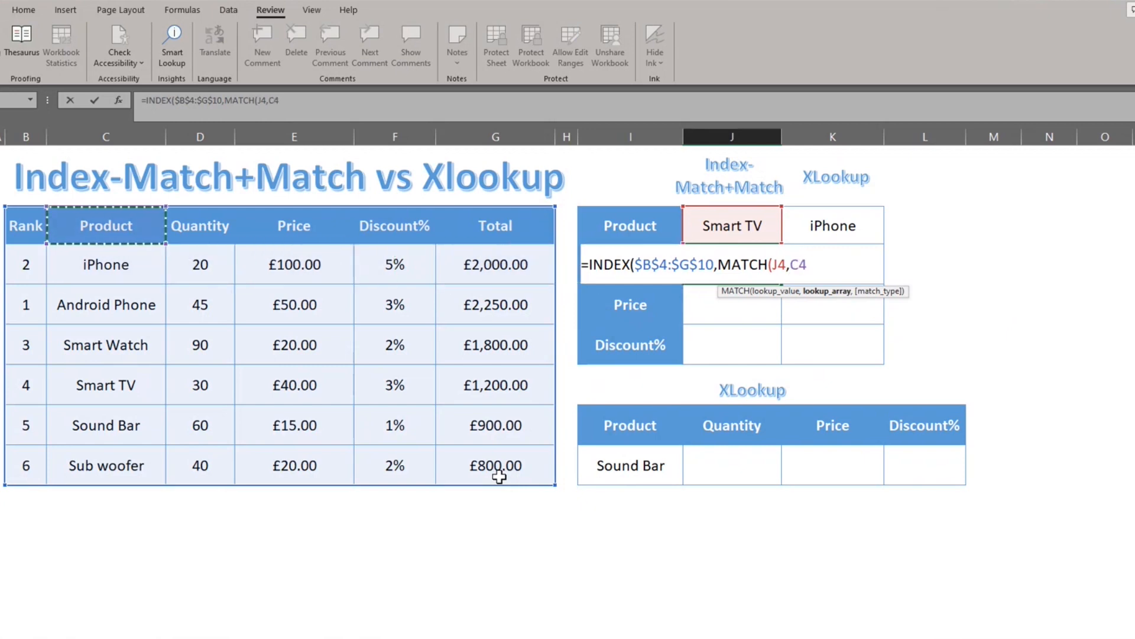
pyautogui.hotkey('ctrl', 'shift', 'Down')
pyautogui.write(',')
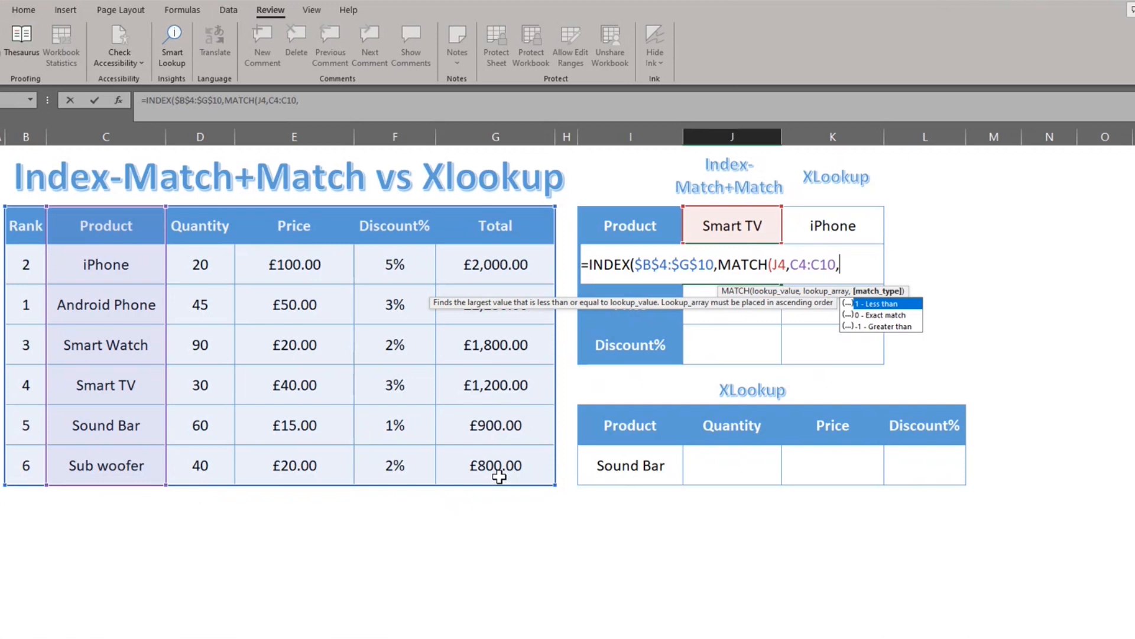
pyautogui.write('0),matc')
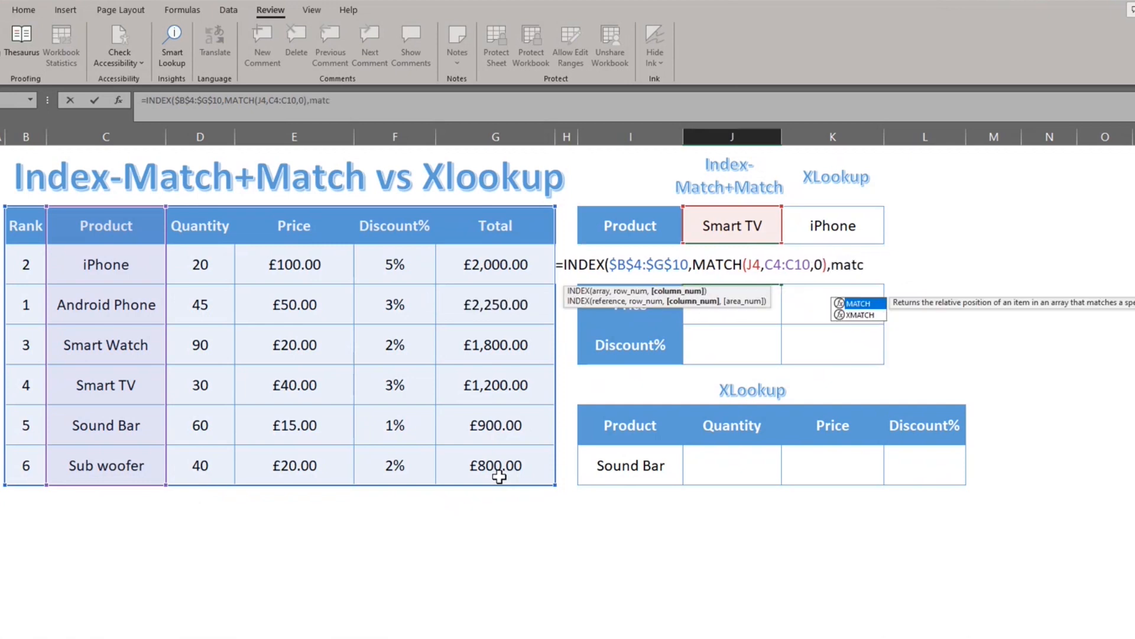
# Step: Begin a second MATCH as the INDEX column number, using the Quantity label in I5 as its lookup value
pyautogui.press('Tab')
pyautogui.press('Left')
pyautogui.press('Left')
pyautogui.press('Right')
pyautogui.write(',')
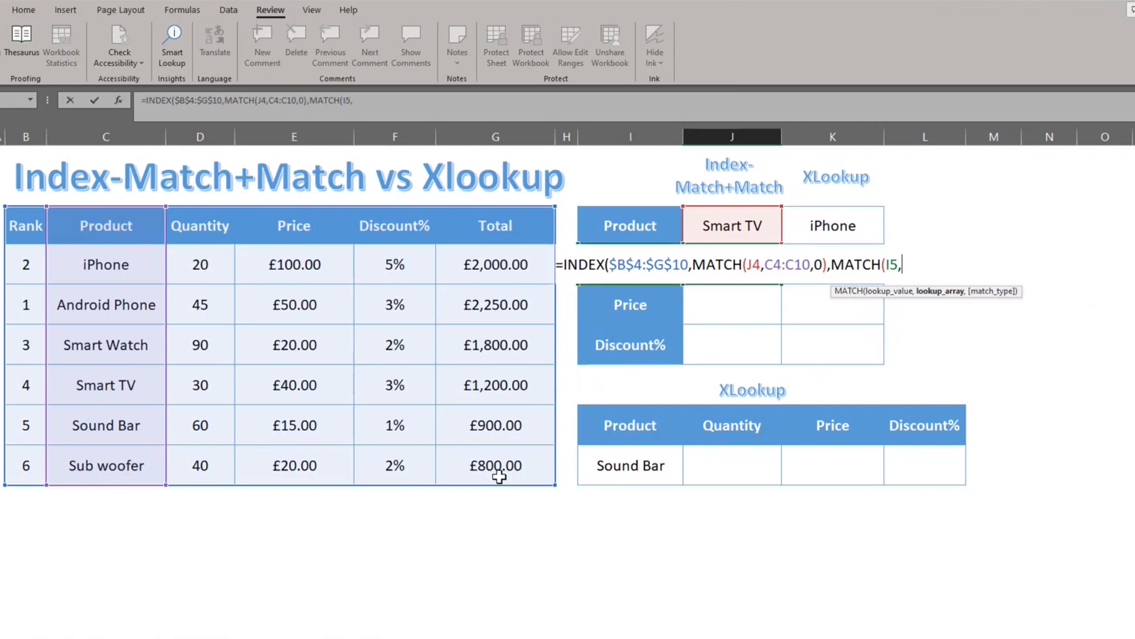
# Step: Set the header row $B$4:$G$4 as the second MATCH's lookup array with match type 0 and complete the formula in J5
pyautogui.press('Left')
pyautogui.press('Left')
pyautogui.press('Left')
pyautogui.press('Left')
pyautogui.press('Left')
pyautogui.press('Up')
pyautogui.press('Left')
pyautogui.press('Left')
pyautogui.press('Left')
pyautogui.hotkey('shift', 'Right')
pyautogui.hotkey('shift', 'Right')
pyautogui.hotkey('shift', 'Right')
pyautogui.hotkey('shift', 'Right')
pyautogui.hotkey('shift', 'Right')
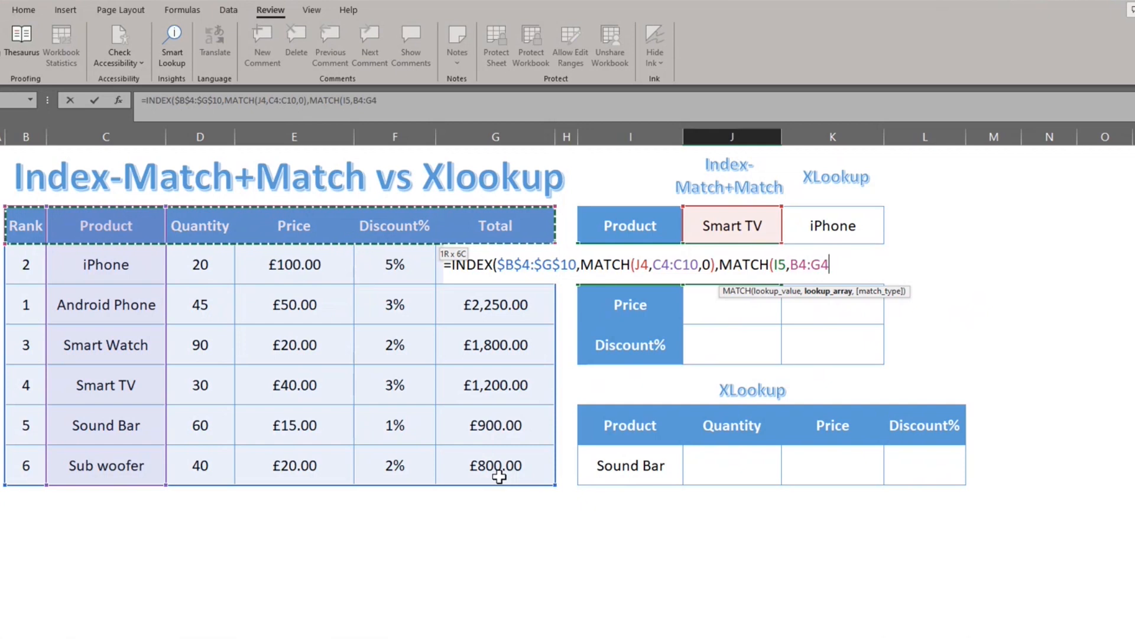
pyautogui.press('F4')
pyautogui.write(',0')
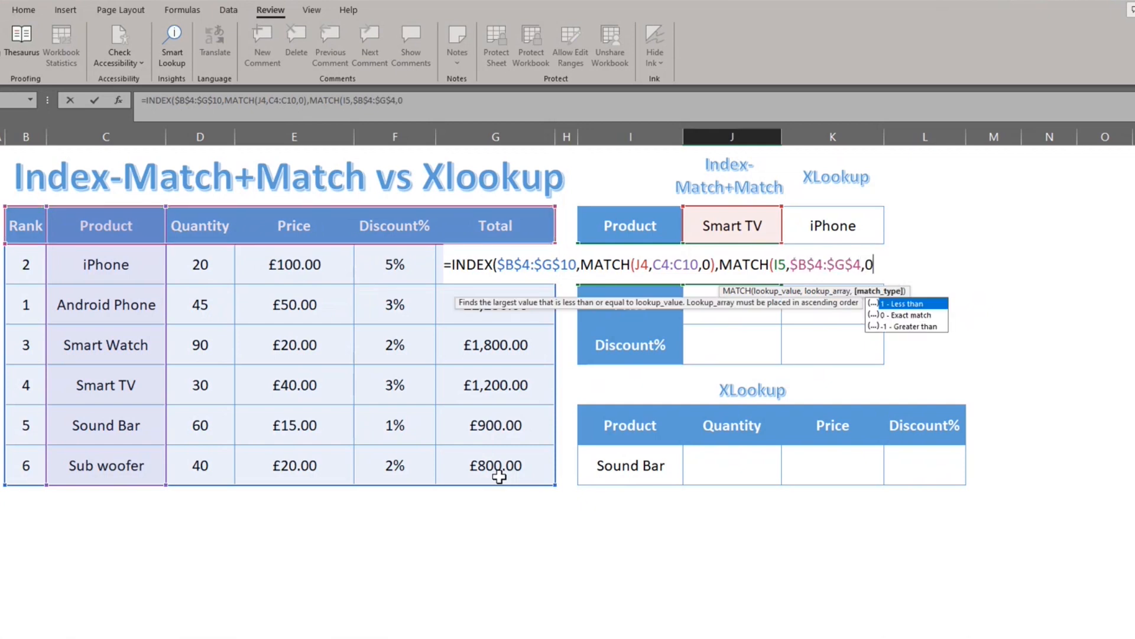
pyautogui.write(')')
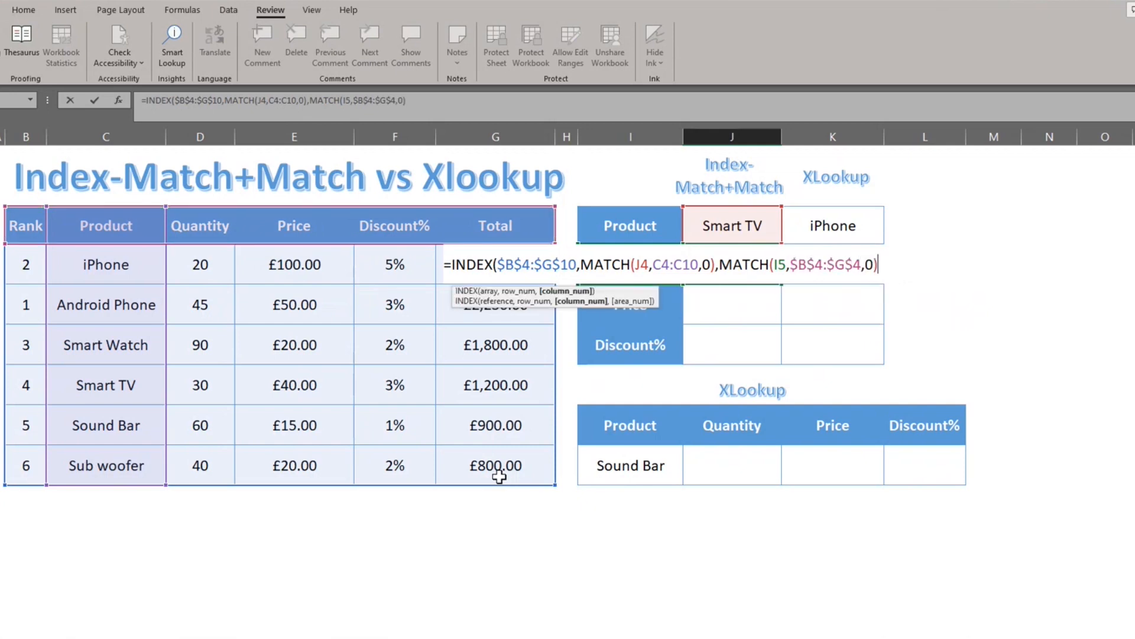
pyautogui.write(')')
pyautogui.press('Return')
# Step: Make the first MATCH's references in J5 absolute as $J$4 and $C$4:$C$10
pyautogui.press('Up')
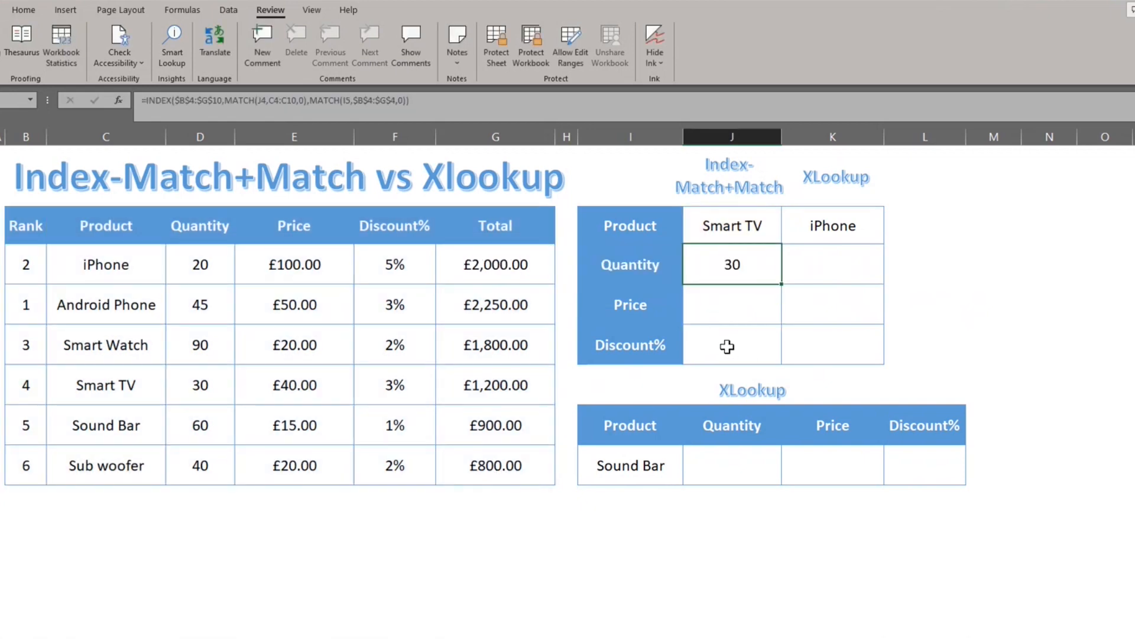
pyautogui.doubleClick(262, 100)
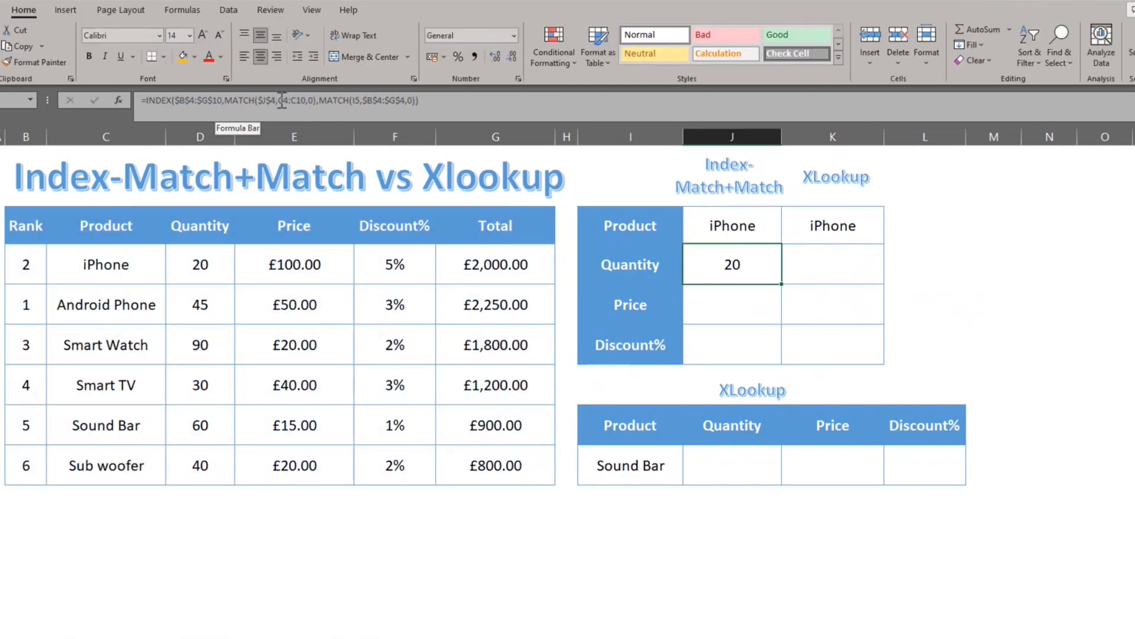
pyautogui.moveTo(279, 101); pyautogui.dragTo(307, 101)
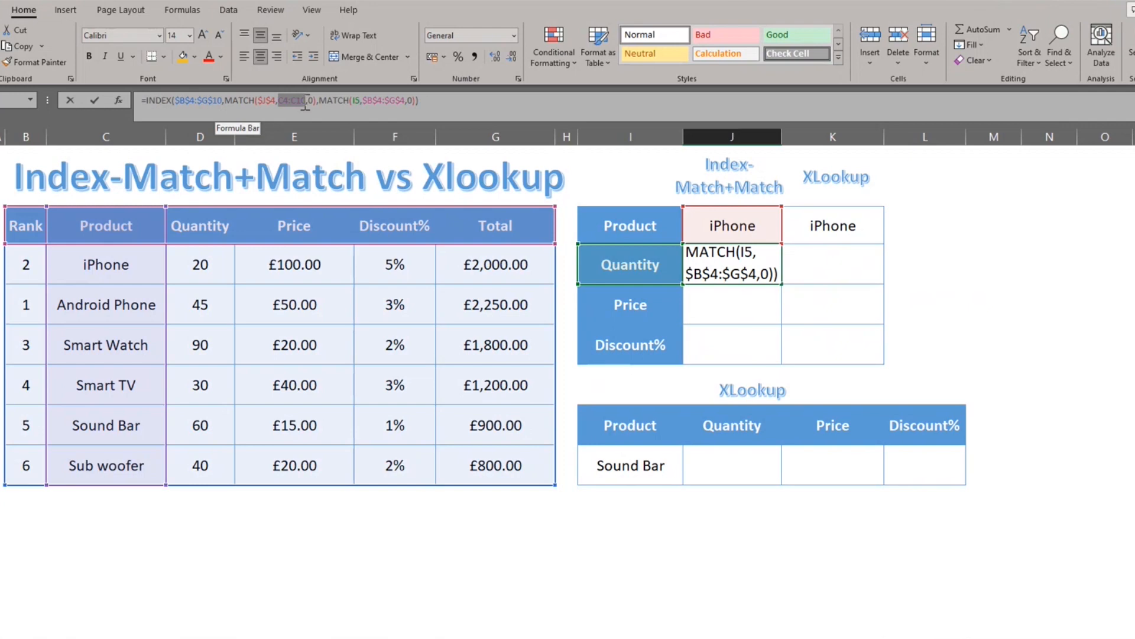
pyautogui.press('F4')
pyautogui.press('Return')
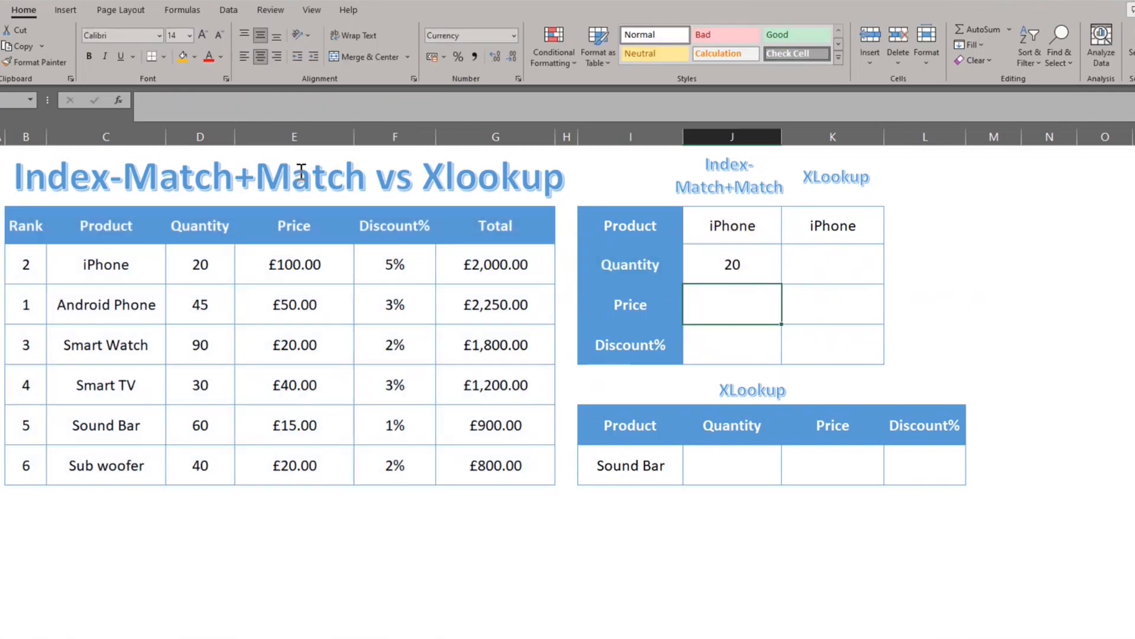
# Step: Fill the J5 formula down to J7 and match the Price and Discount% cells to the table's currency and percentage formats
pyautogui.press('Up')
pyautogui.hotkey('shift', 'Down')
pyautogui.hotkey('shift', 'Down')
pyautogui.hotkey('ctrl', 'd')
pyautogui.click(295, 263)
pyautogui.click(35, 62)
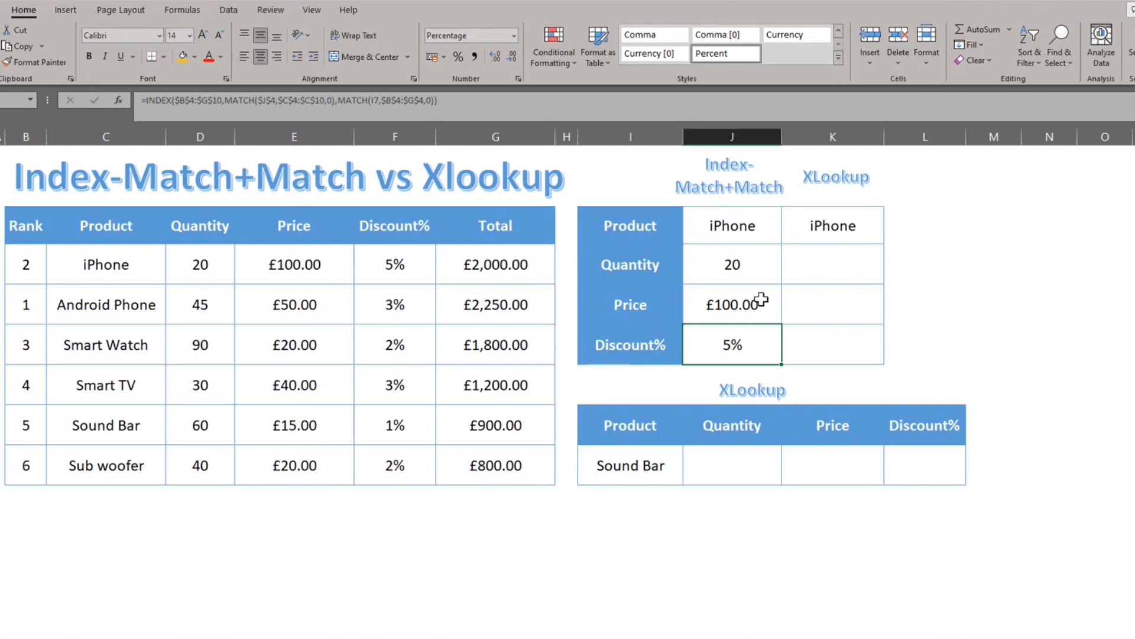
# Step: Set the product in J4 to Smart Watch and check the Quantity, Price and Discount% results against the table
pyautogui.click(762, 300)
pyautogui.click(738, 264)
pyautogui.click(774, 240)
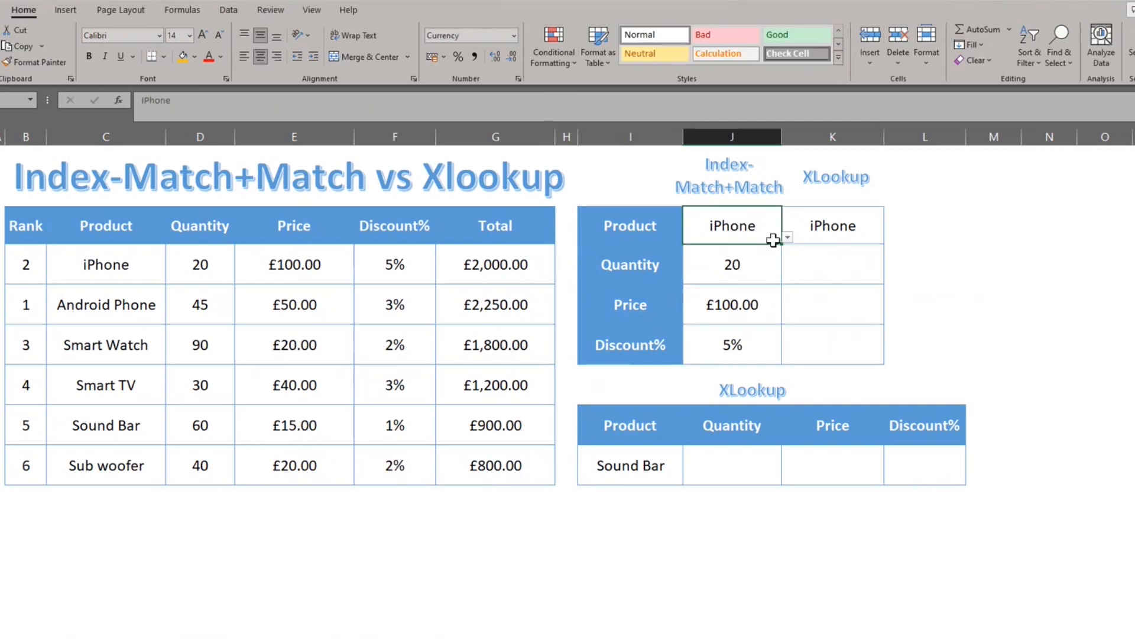
pyautogui.click(788, 237)
pyautogui.click(746, 275)
pyautogui.moveTo(748, 264); pyautogui.dragTo(754, 342)
pyautogui.click(702, 334)
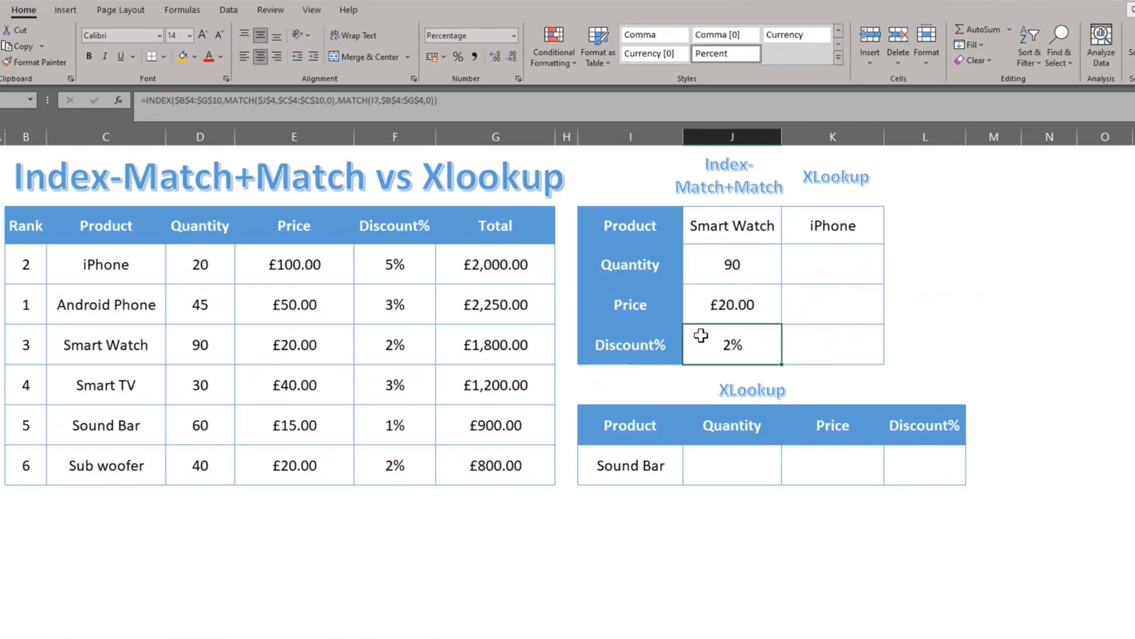
# Step: Start a TRANSPOSE formula with a nested XLOOKUP in K5, using the product in K4 as the lookup value
pyautogui.click(817, 270)
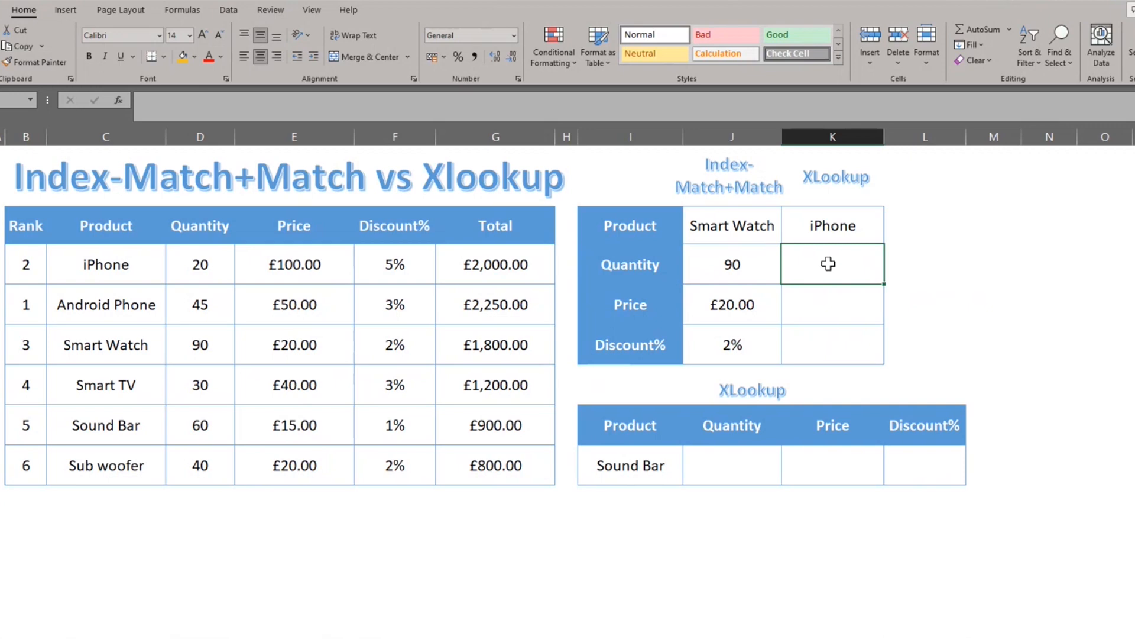
pyautogui.write('=')
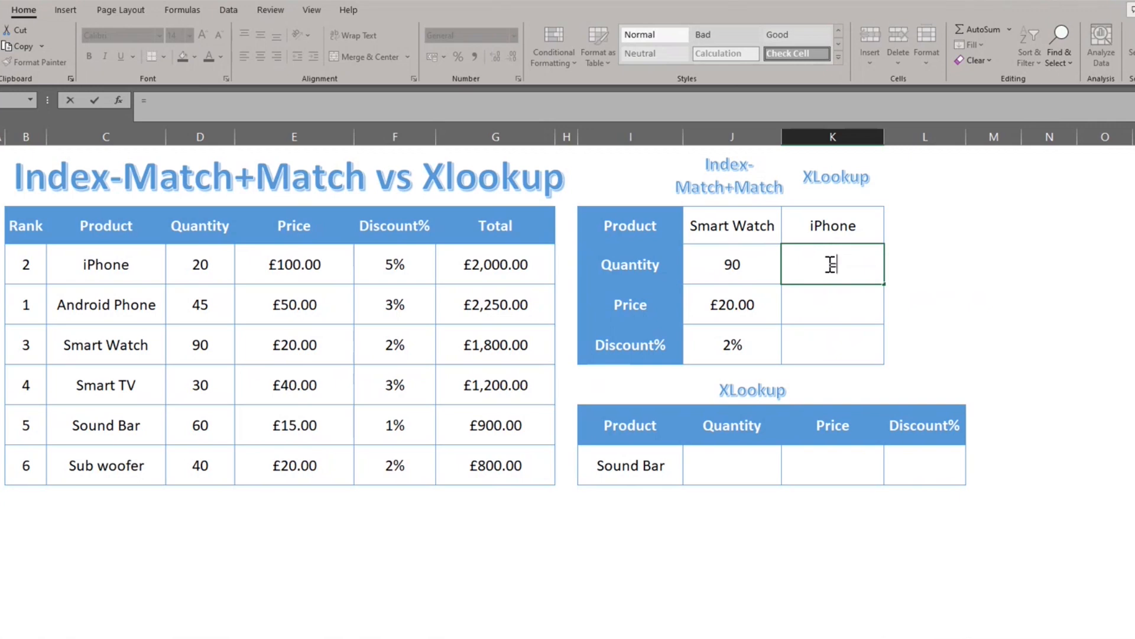
pyautogui.write('tra')
pyautogui.press('Tab')
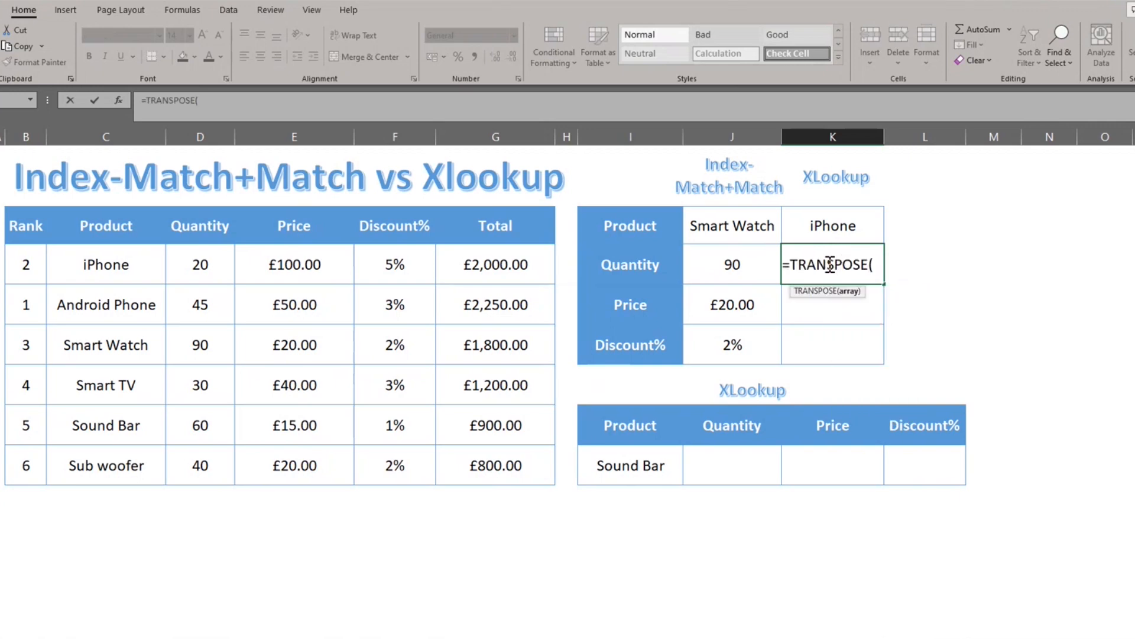
pyautogui.write('xl')
pyautogui.press('Tab')
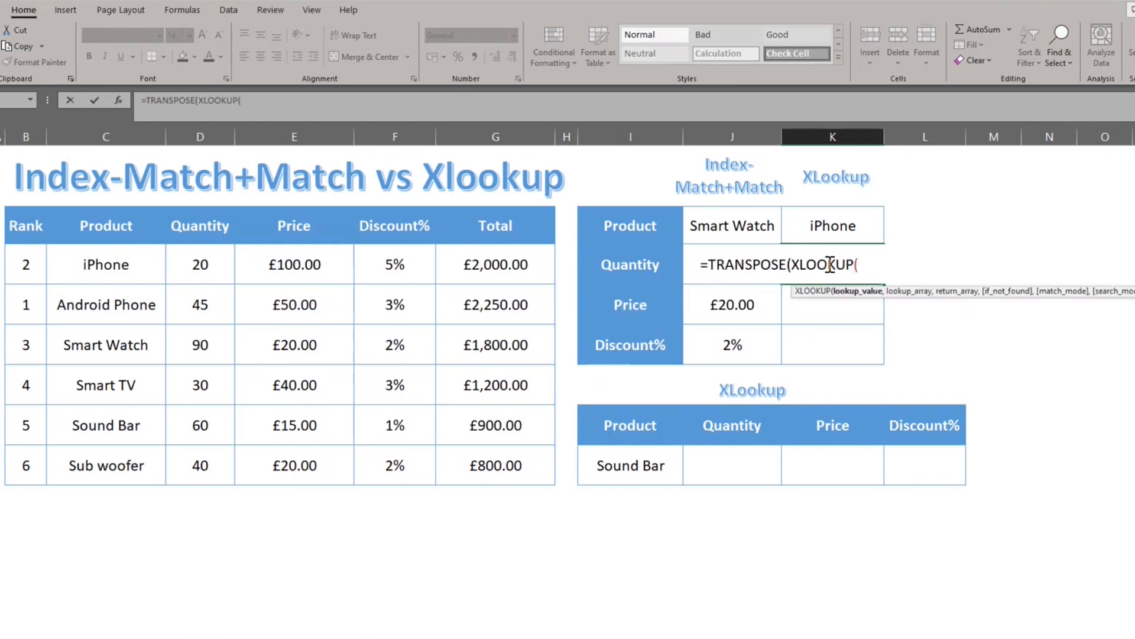
pyautogui.press('Up')
pyautogui.write(',')
# Step: Set the Product column range C4:C10 as the lookup array of the nested XLOOKUP
pyautogui.press('Left')
pyautogui.press('Left')
pyautogui.press('Left')
pyautogui.press('Left')
pyautogui.press('Left')
pyautogui.press('Left')
pyautogui.press('Left')
pyautogui.press('Left')
pyautogui.press('Up')
pyautogui.hotkey('shift', 'Down')
pyautogui.hotkey('shift', 'Down')
pyautogui.hotkey('shift', 'Down')
pyautogui.hotkey('shift', 'Down')
pyautogui.hotkey('shift', 'Down')
pyautogui.hotkey('shift', 'Down')
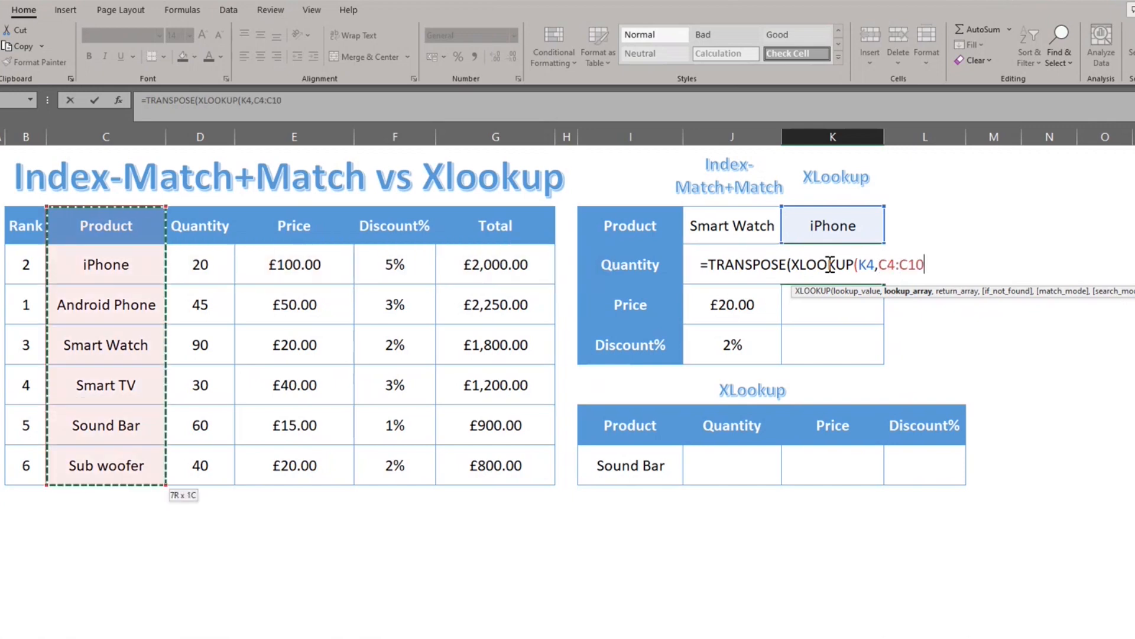
pyautogui.write(',')
# Step: Set the Quantity to Discount% columns D4:F10 as the return array and complete the TRANSPOSE formula in K5
pyautogui.press('Left')
pyautogui.press('Left')
pyautogui.press('Left')
pyautogui.press('Left')
pyautogui.press('Left')
pyautogui.press('Left')
pyautogui.press('Left')
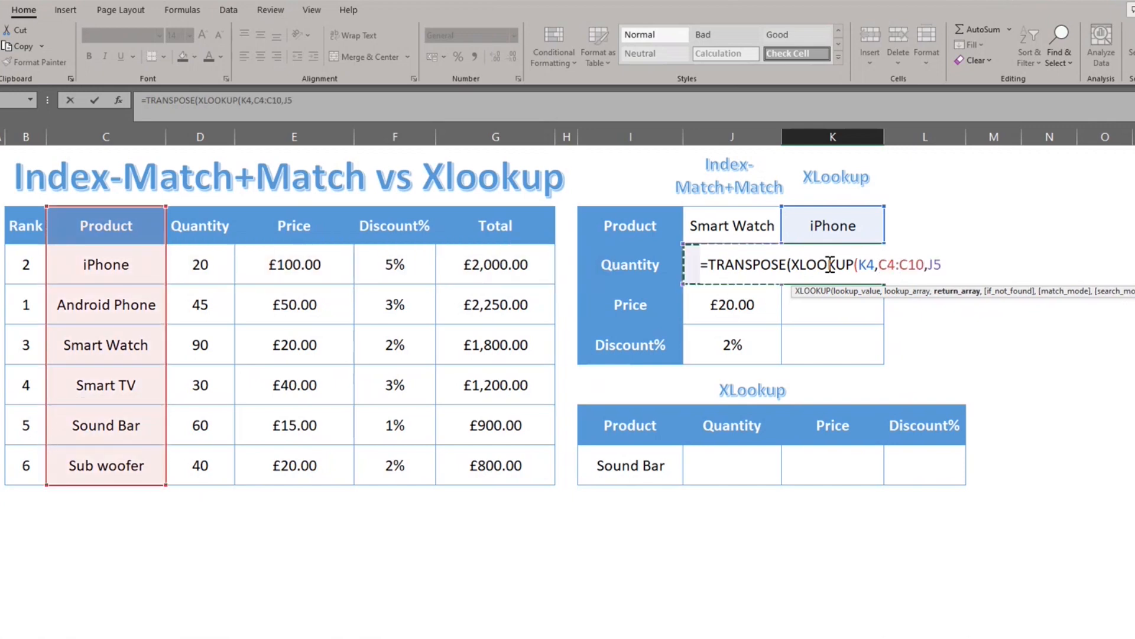
pyautogui.press('Up')
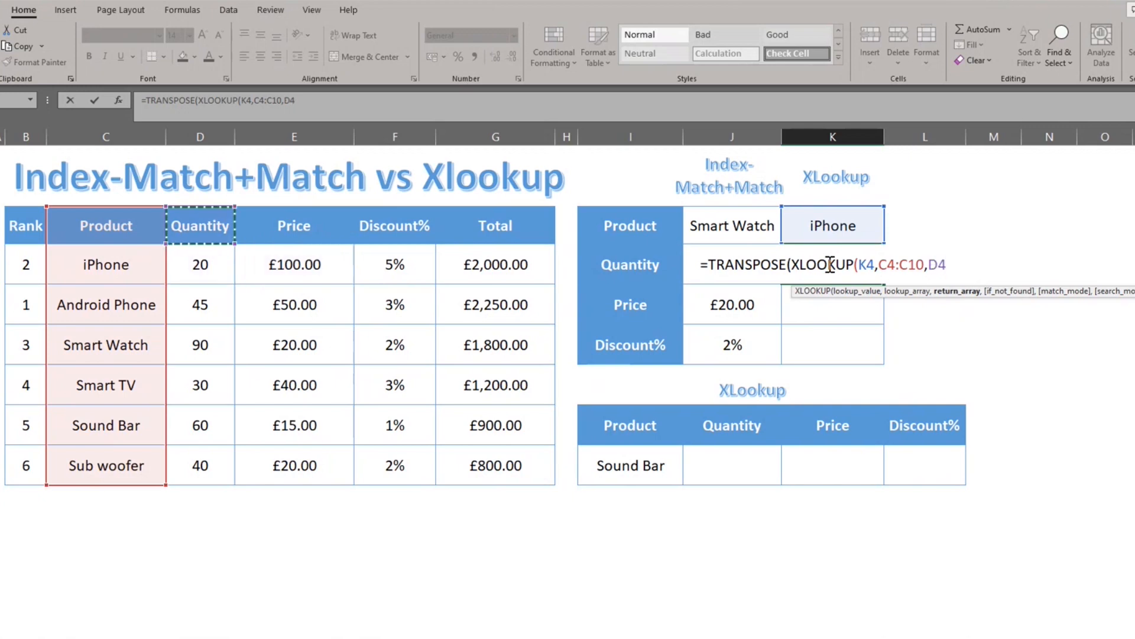
pyautogui.hotkey('shift', 'Right')
pyautogui.hotkey('shift', 'Right')
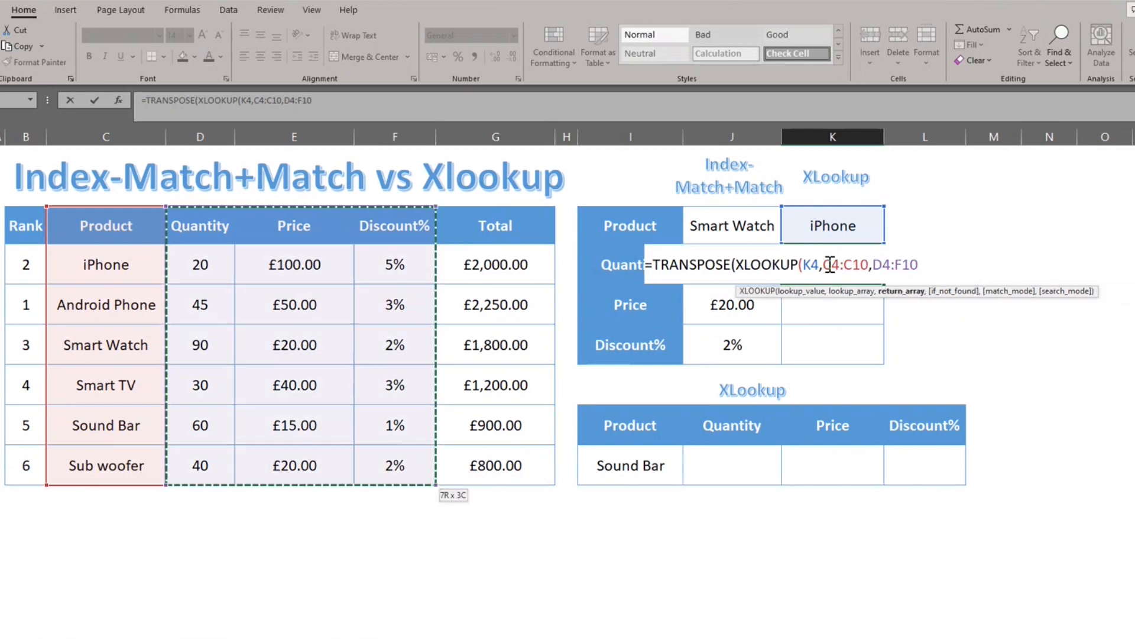
pyautogui.write(')')
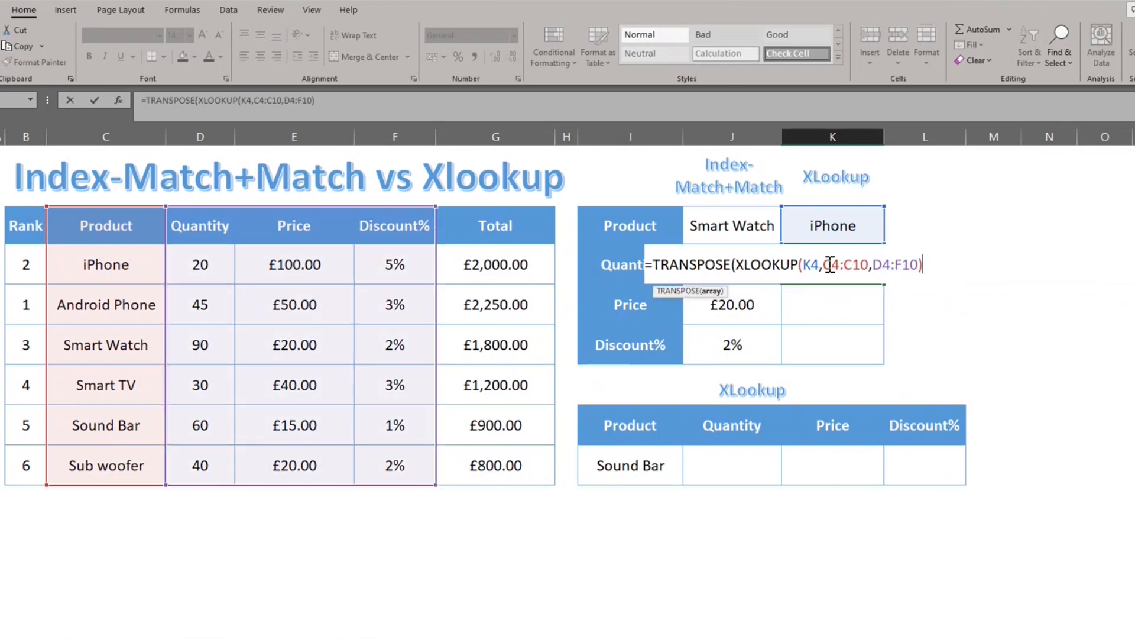
pyautogui.press('Return')
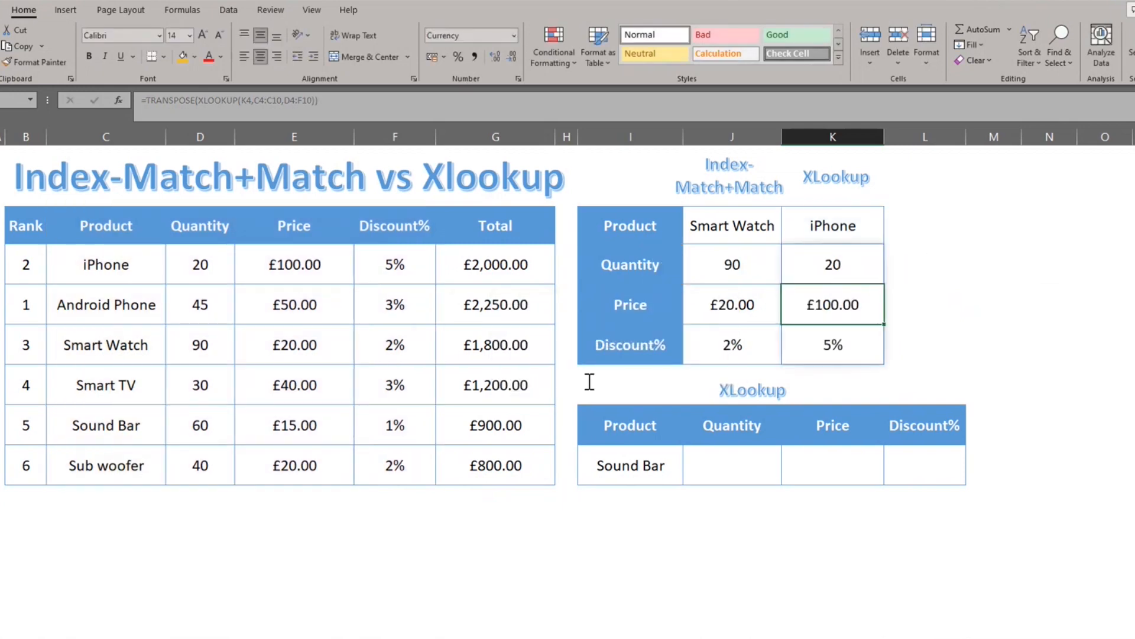
# Step: Start an XLOOKUP formula in J10 of the horizontal table, using the product in I10 as the lookup value
pyautogui.press('Down')
pyautogui.press('Down')
pyautogui.press('Down')
pyautogui.press('Down')
pyautogui.press('Down')
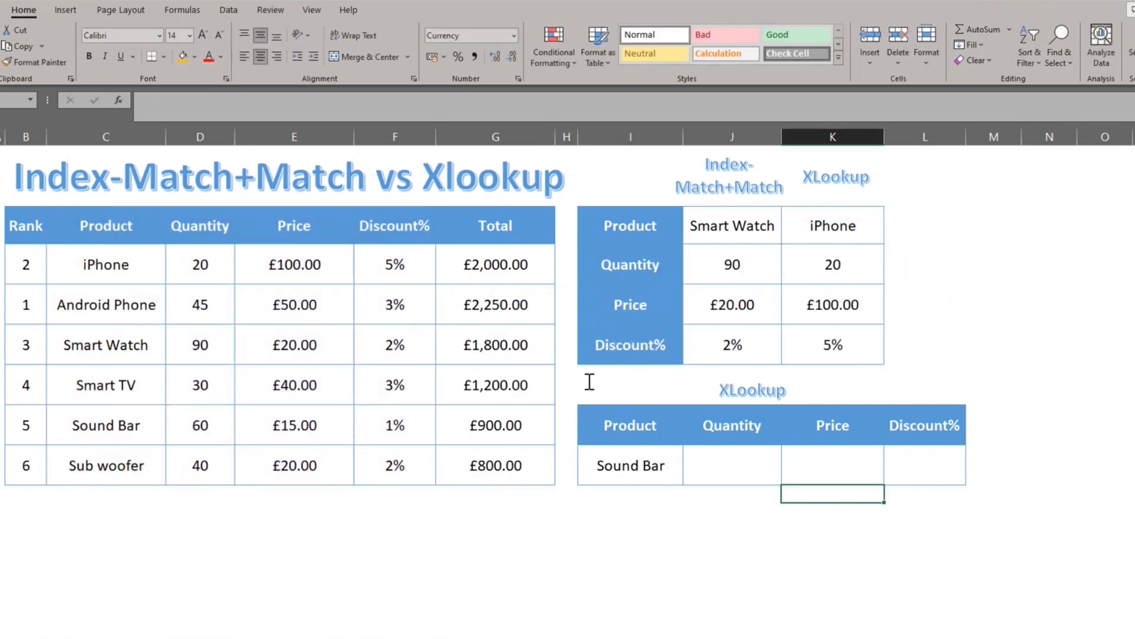
pyautogui.press('Up')
pyautogui.press('Left')
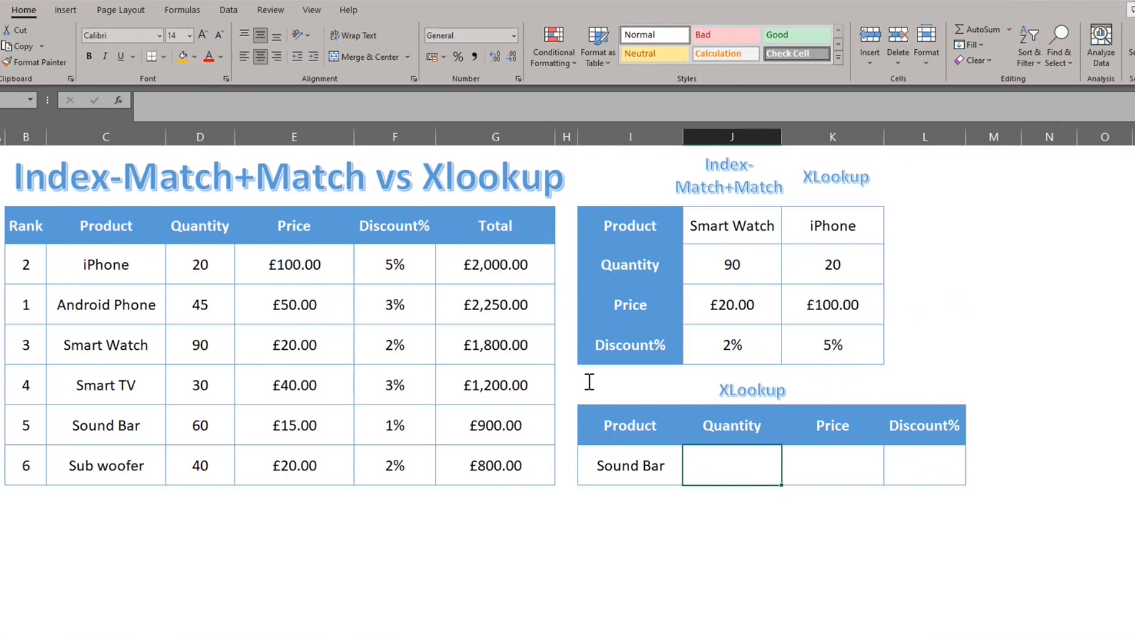
pyautogui.press('Up')
pyautogui.hotkey('shift', 'Right')
pyautogui.hotkey('shift', 'Right')
pyautogui.press('Down')
pyautogui.press('Up')
pyautogui.press('Down')
pyautogui.write('=xl')
pyautogui.press('Tab')
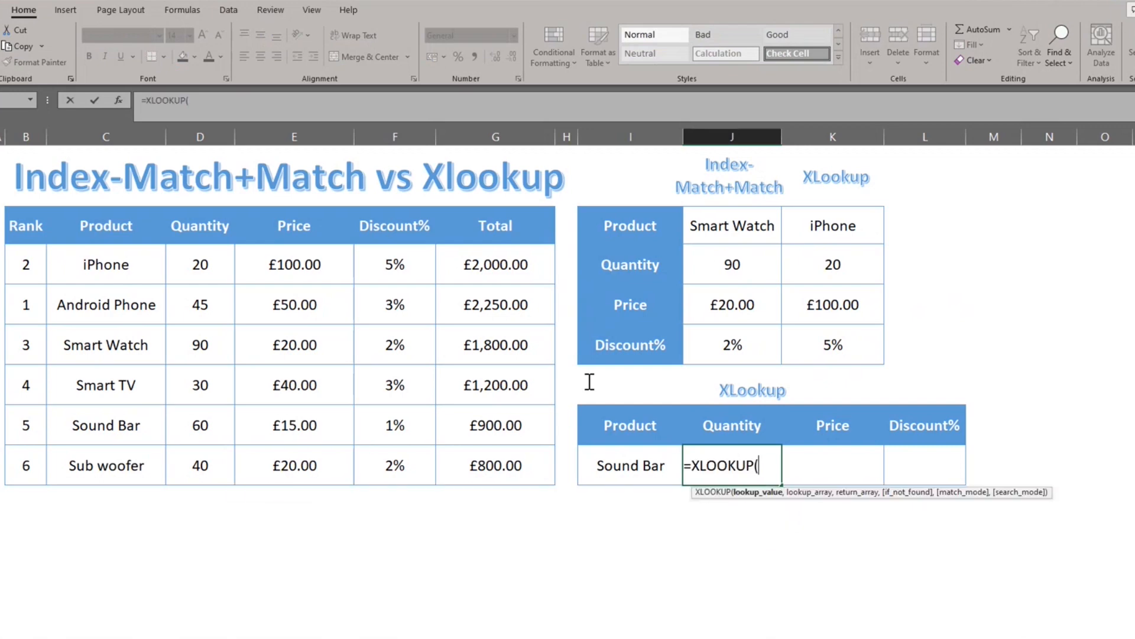
pyautogui.press('Left')
pyautogui.write(',')
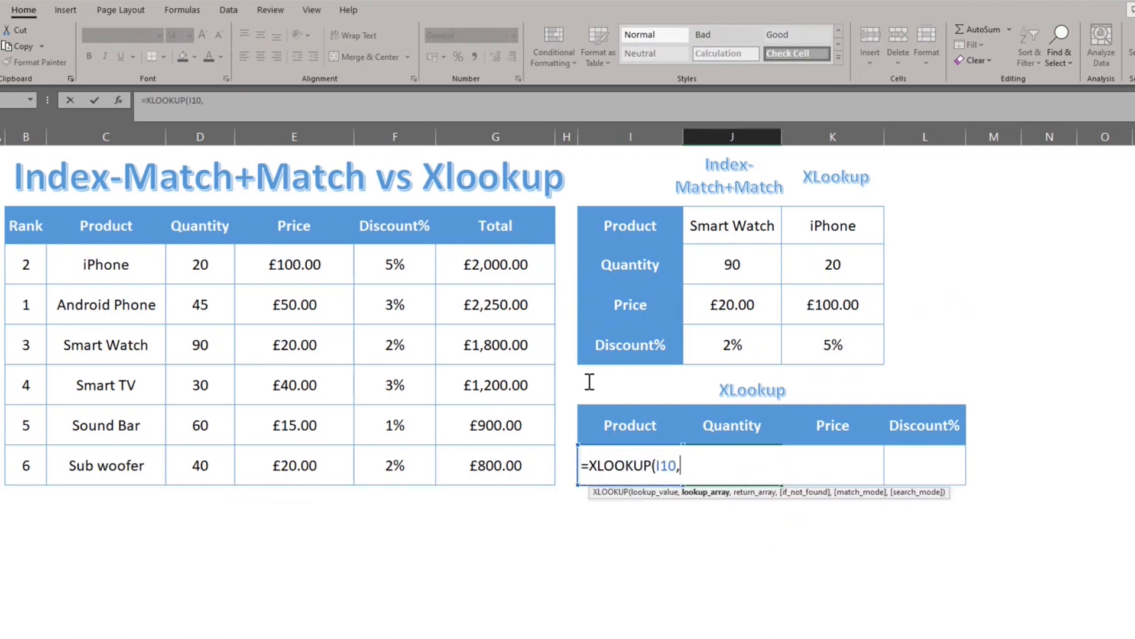
# Step: Set the Product column range C4:C10 as the lookup array of the XLOOKUP in J10
pyautogui.press('Left')
pyautogui.press('Left')
pyautogui.press('Left')
pyautogui.press('Left')
pyautogui.press('Left')
pyautogui.press('Left')
pyautogui.press('Up')
# Step: Set the return array to D4:F10, covering Quantity, Price and Discount%, and complete the XLOOKUP formula in J10
pyautogui.press('Up')
pyautogui.press('Up')
pyautogui.press('Up')
pyautogui.press('Up')
pyautogui.press('Up')
pyautogui.press('Left')
pyautogui.hotkey('ctrl', 'shift', 'Down')
pyautogui.write(',')
pyautogui.press('Left')
pyautogui.press('Left')
pyautogui.press('Left')
pyautogui.press('Left')
pyautogui.press('Left')
pyautogui.press('Left')
pyautogui.press('Up')
pyautogui.press('Up')
pyautogui.press('Up')
pyautogui.press('Up')
pyautogui.press('Up')
pyautogui.press('Up')
pyautogui.hotkey('shift', 'Right')
pyautogui.hotkey('shift', 'Right')
pyautogui.hotkey('ctrl', 'shift', 'Down')
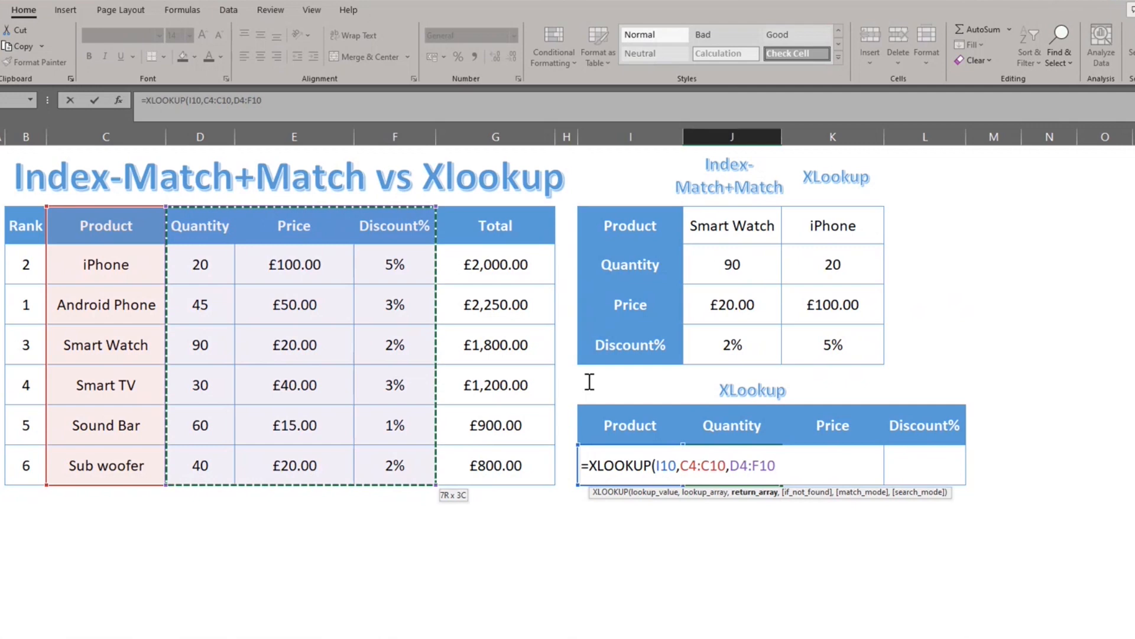
pyautogui.write(')')
pyautogui.press('Return')
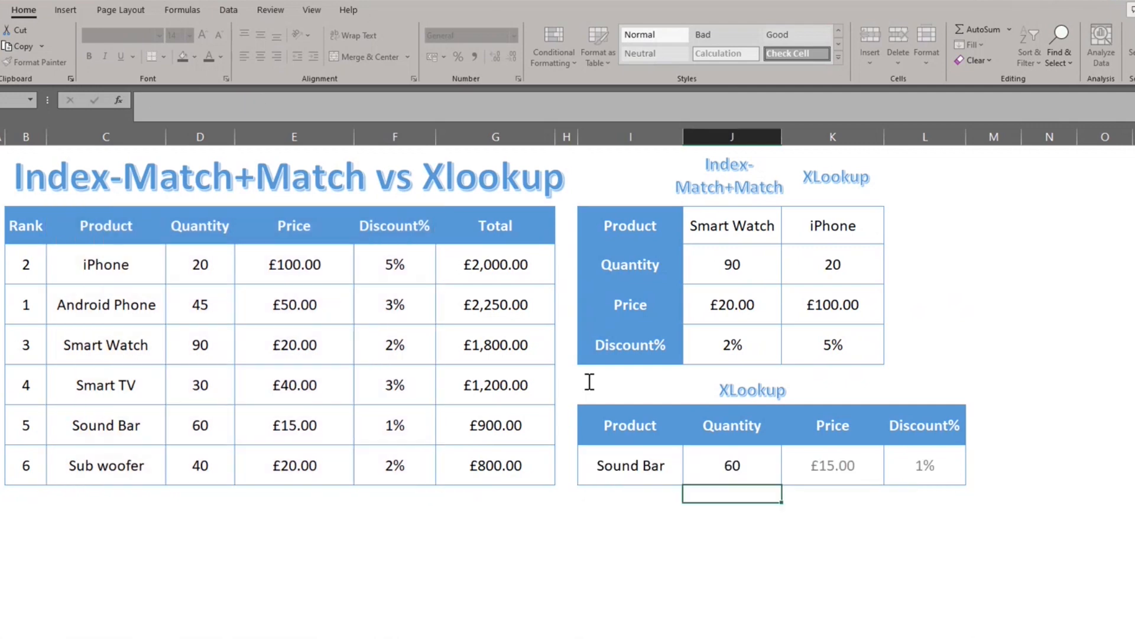